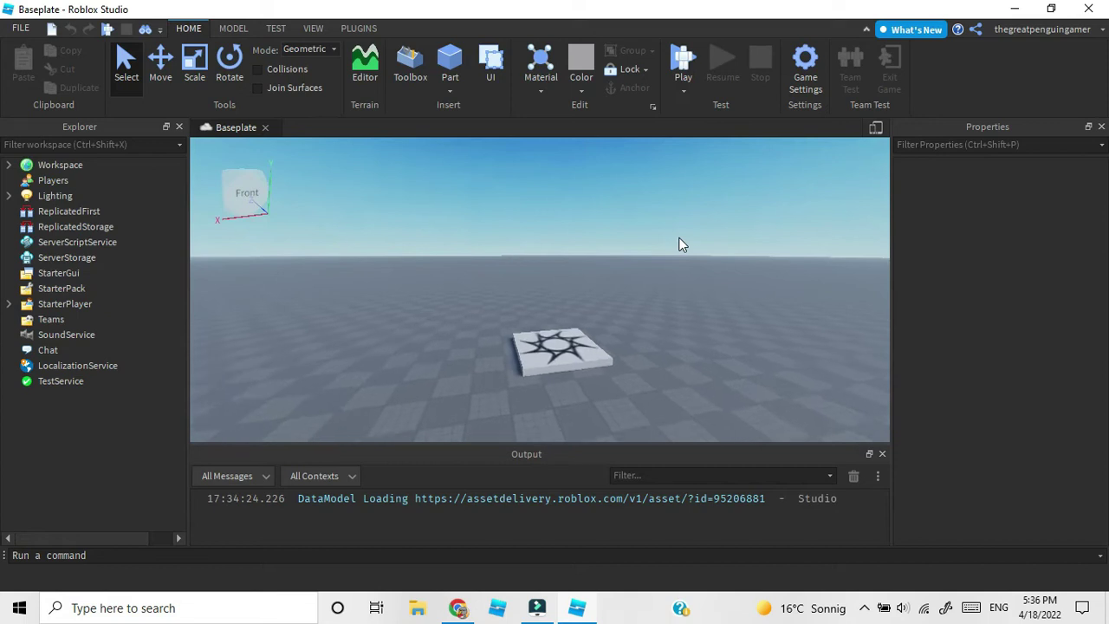
pyautogui.press('d')
pyautogui.press('w')
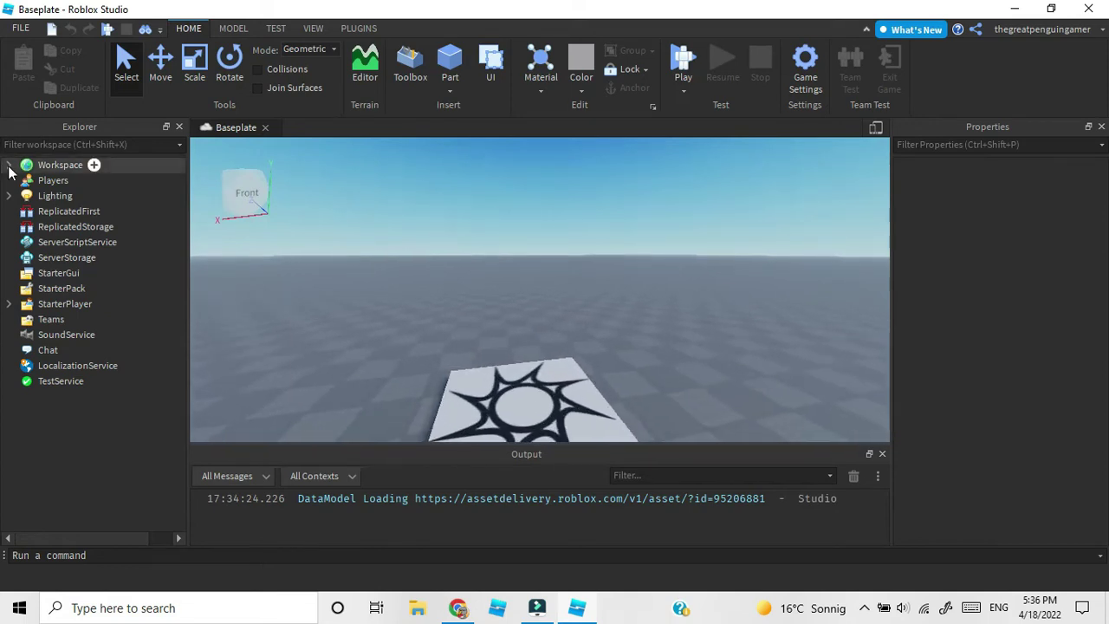
pyautogui.press('a')
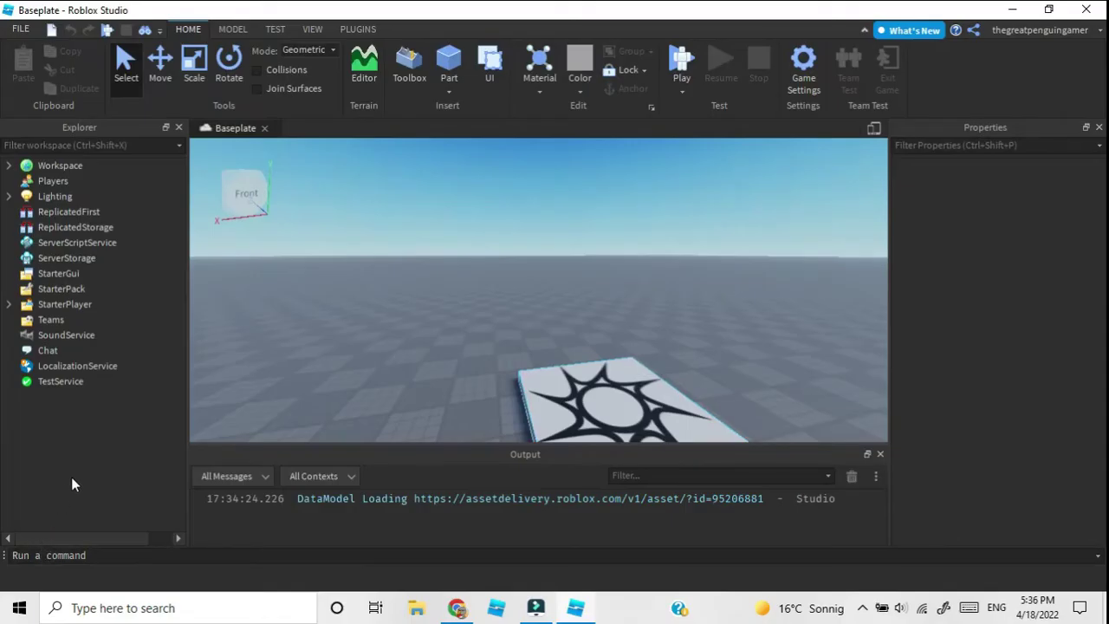
pyautogui.moveTo(424, 320); pyautogui.dragTo(424, 321, button='right')
# Step: View the contents of the Workspace and Lighting groups in the object tree, leaving Workspace expanded
pyautogui.click(8, 166)
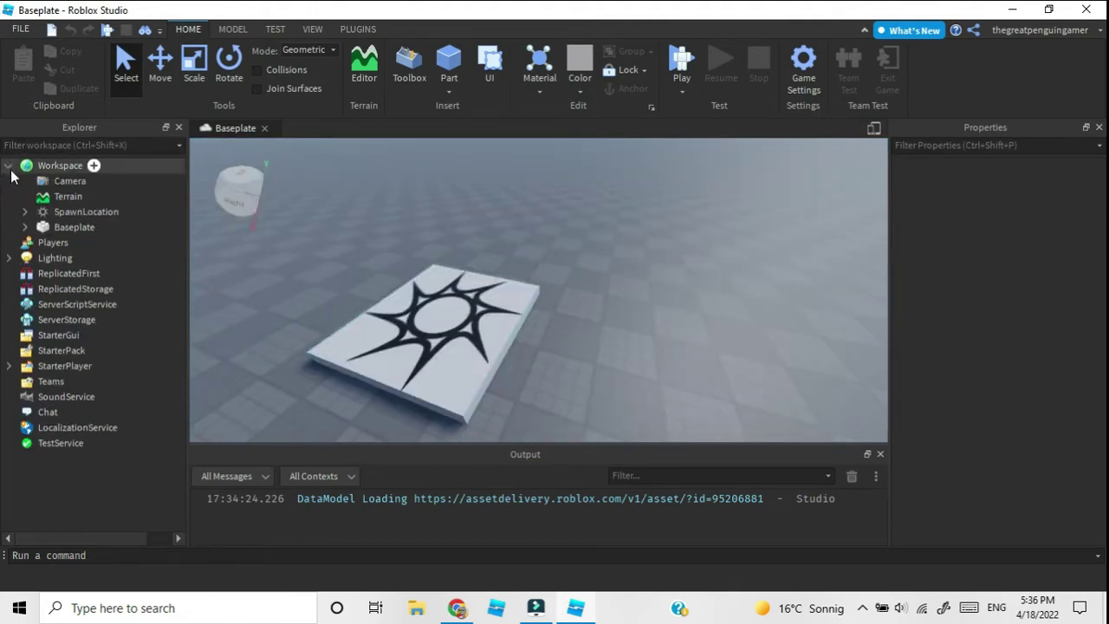
pyautogui.click(9, 166)
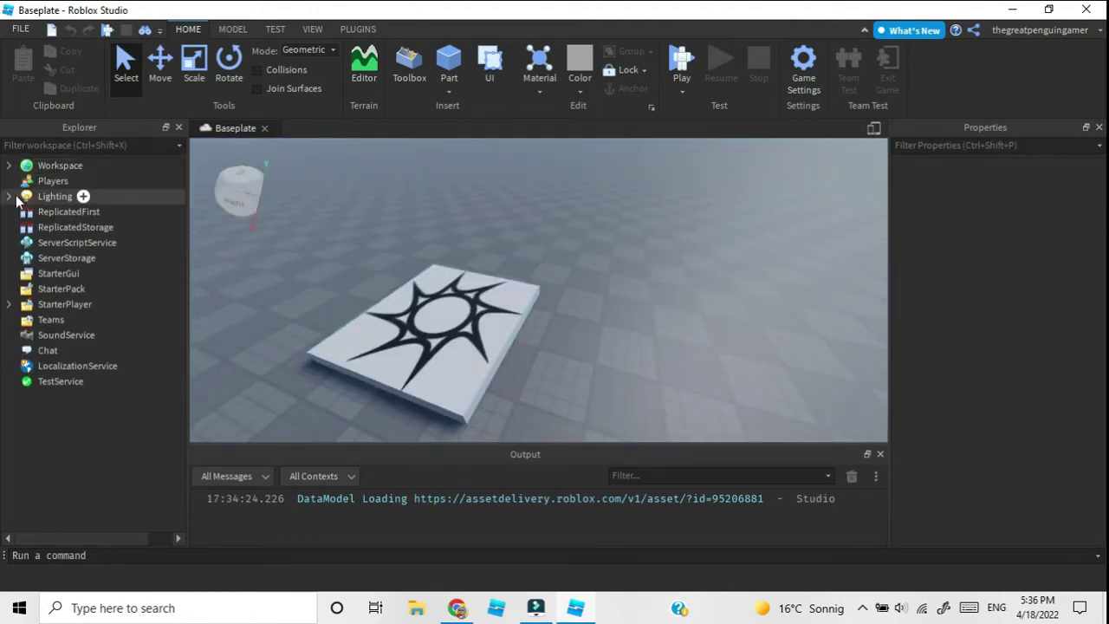
pyautogui.click(8, 196)
pyautogui.click(8, 198)
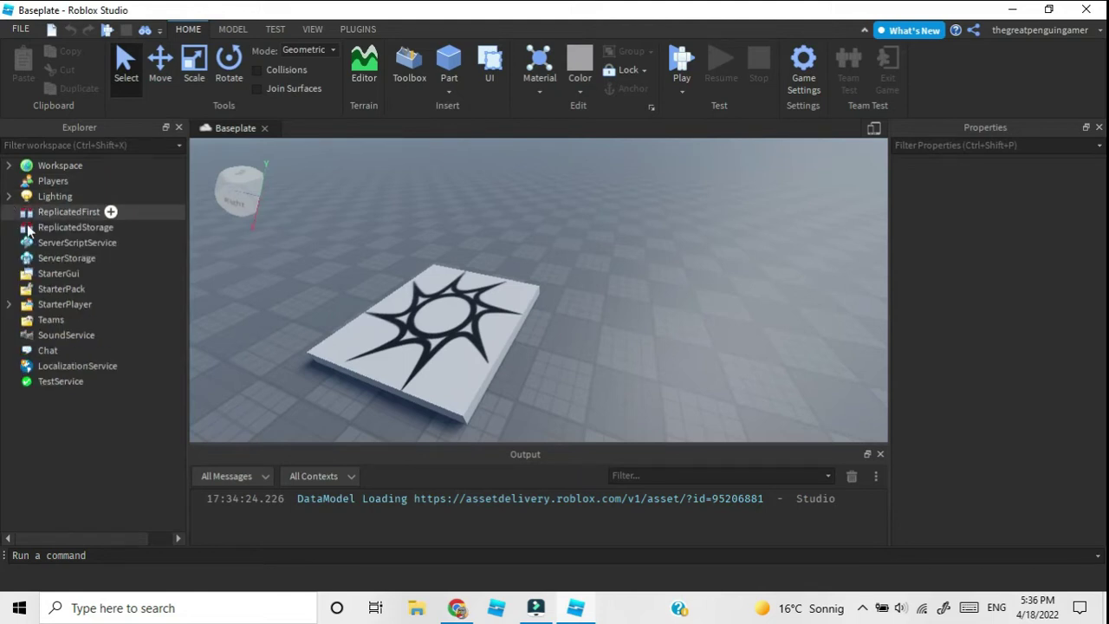
pyautogui.click(8, 167)
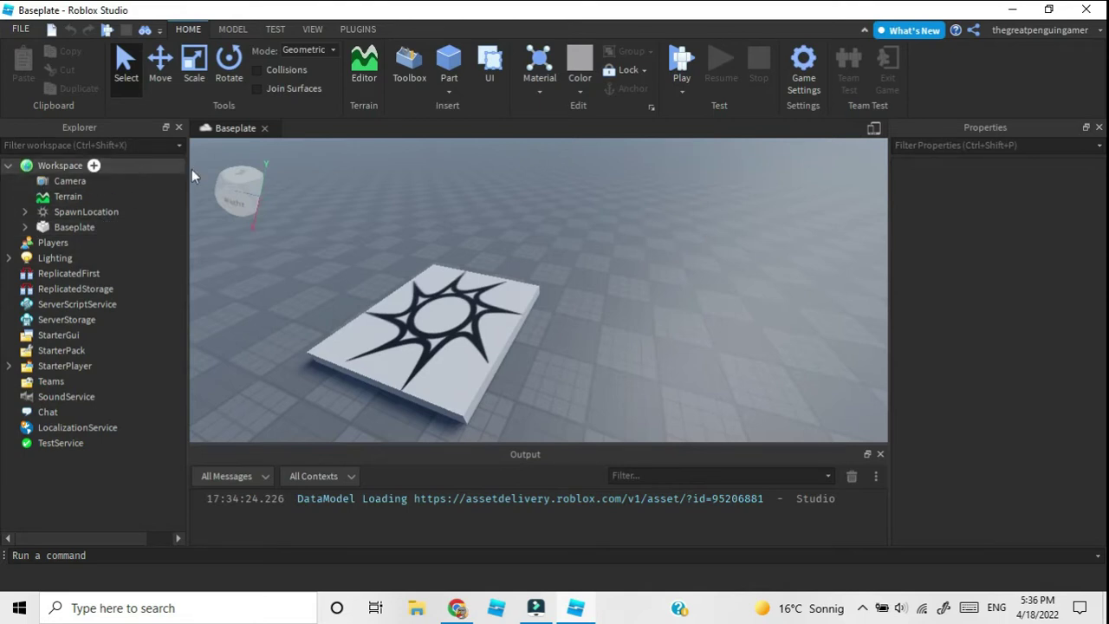
# Step: Inspect the Terrain, SpawnLocation and Baseplate objects in the Workspace, and clear the selection
pyautogui.moveTo(572, 211); pyautogui.dragTo(571, 216, button='right')
pyautogui.click(42, 197)
pyautogui.click(40, 212)
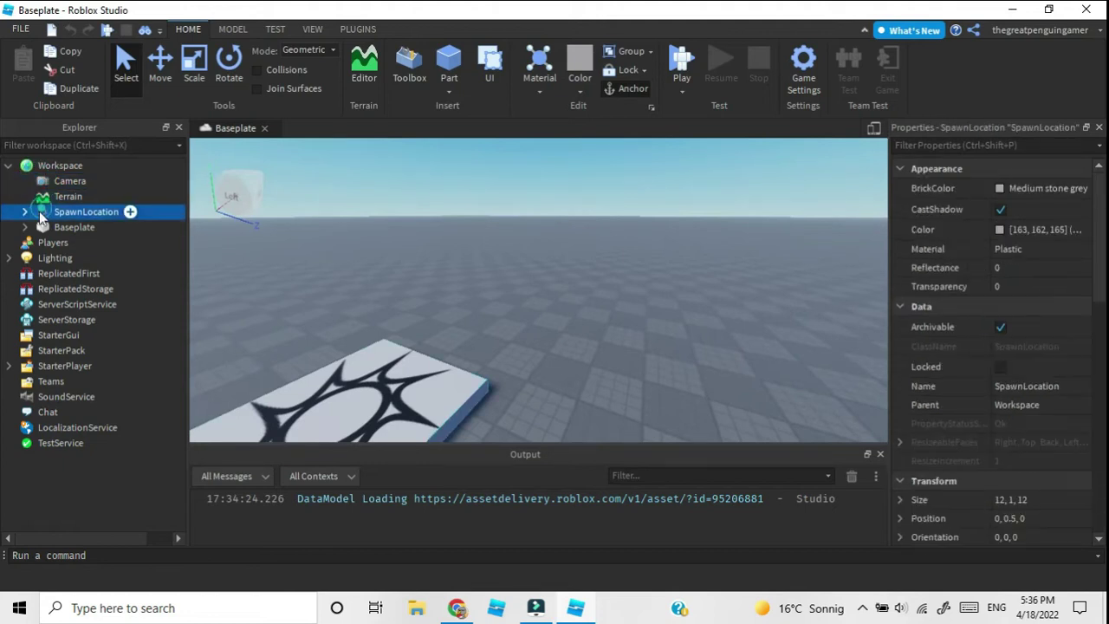
pyautogui.click(41, 228)
pyautogui.moveTo(590, 280); pyautogui.dragTo(590, 281, button='right')
pyautogui.scroll(-5, 590, 280)
pyautogui.click(590, 282)
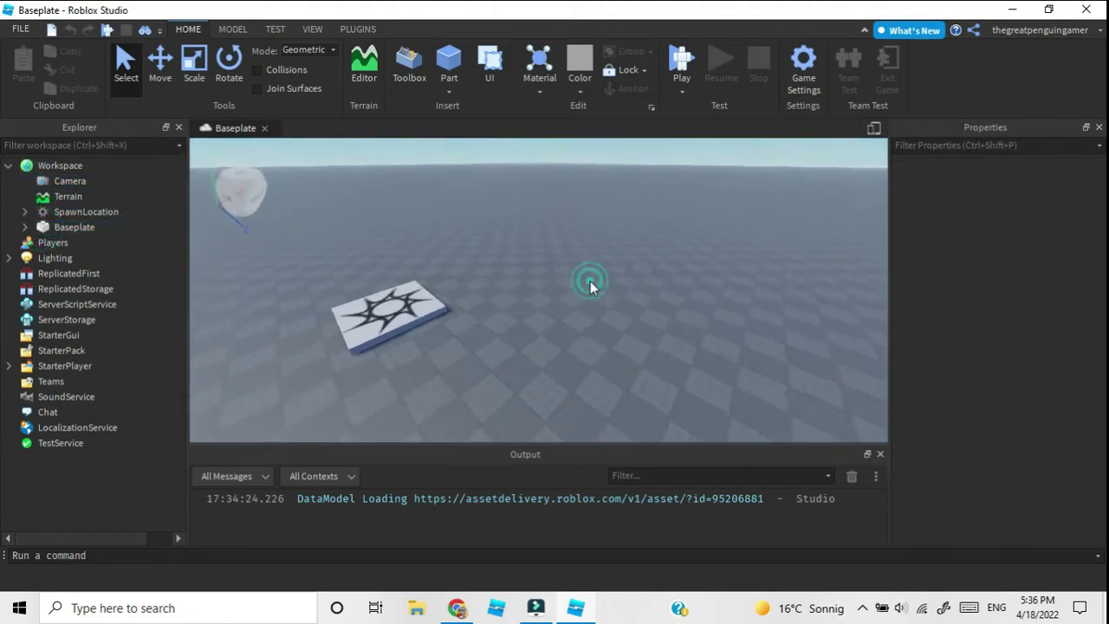
pyautogui.moveTo(612, 243); pyautogui.dragTo(542, 241, button='right')
pyautogui.scroll(-3, 594, 249)
pyautogui.scroll(3, 595, 249)
pyautogui.press('d')
pyautogui.press('a')
pyautogui.click(159, 80)
pyautogui.moveTo(421, 217); pyautogui.dragTo(460, 212, button='right')
pyautogui.press('w')
pyautogui.click(308, 52)
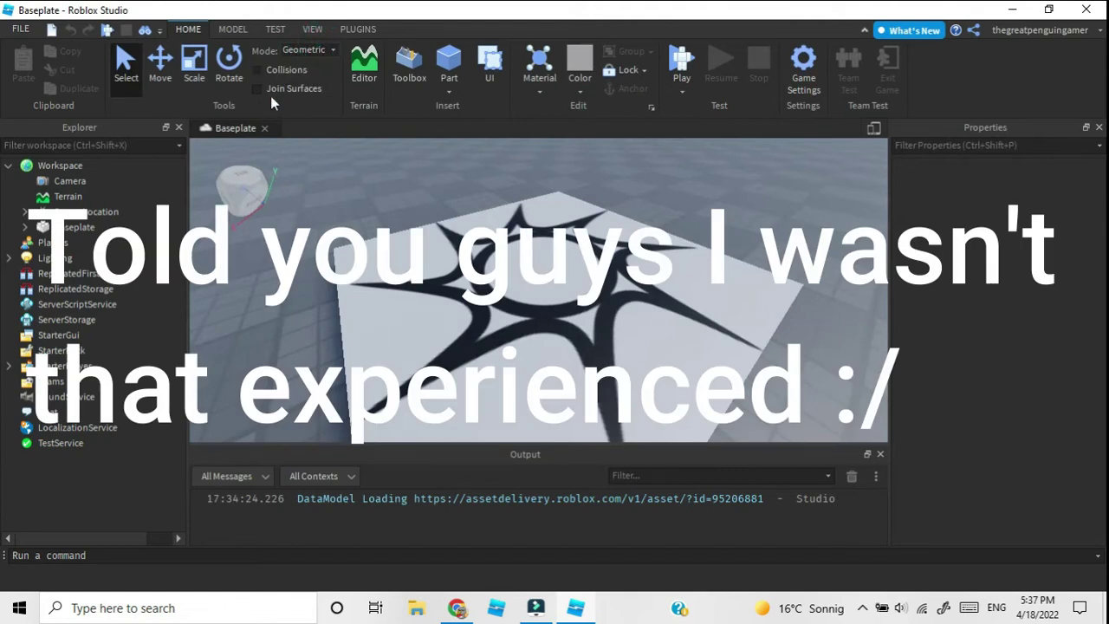
pyautogui.press('s')
pyautogui.moveTo(682, 233); pyautogui.dragTo(690, 228, button='right')
pyautogui.press('w')
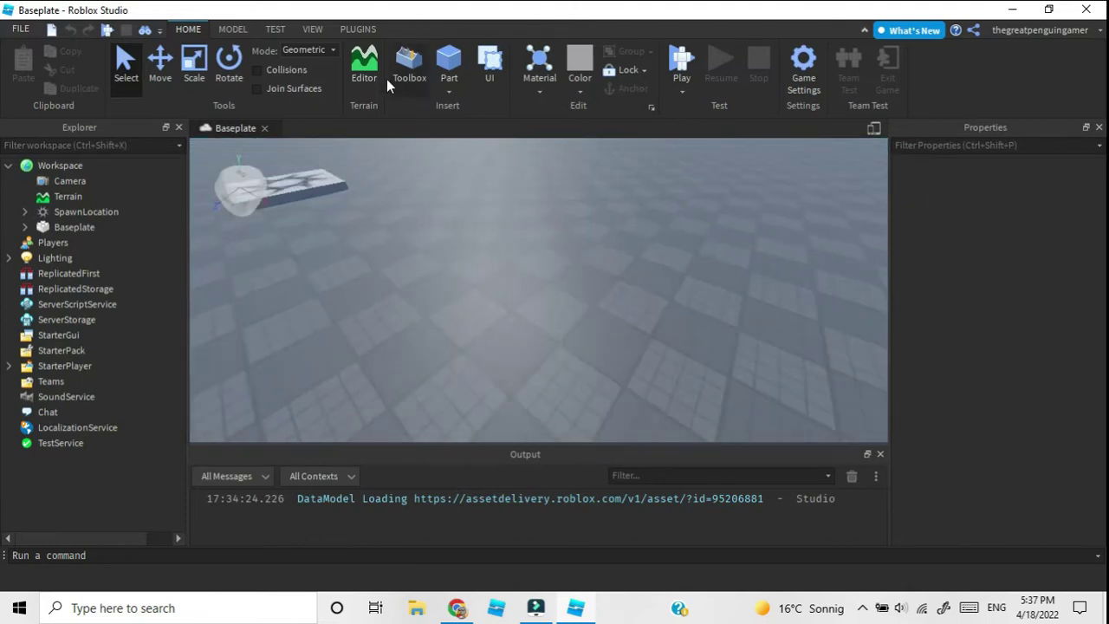
# Step: Open the Terrain Editor and show the map settings for generating terrain
pyautogui.moveTo(607, 253); pyautogui.dragTo(600, 254, button='right')
pyautogui.press('s')
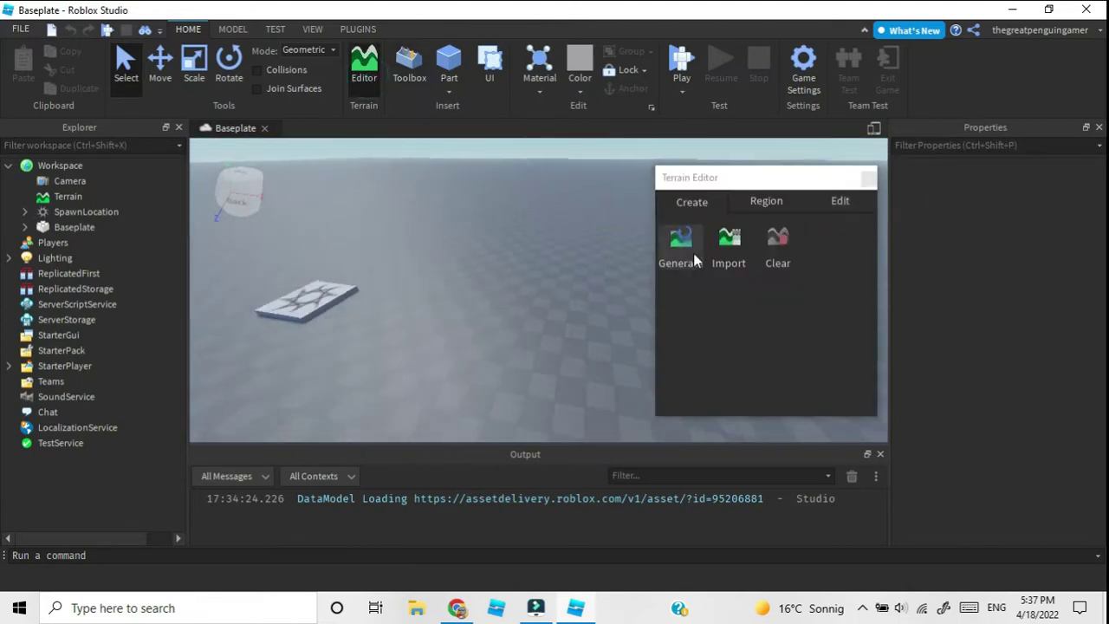
pyautogui.click(690, 250)
pyautogui.moveTo(520, 246); pyautogui.dragTo(517, 231, button='right')
pyautogui.press('w')
pyautogui.moveTo(611, 208); pyautogui.dragTo(621, 220, button='right')
pyautogui.press('w')
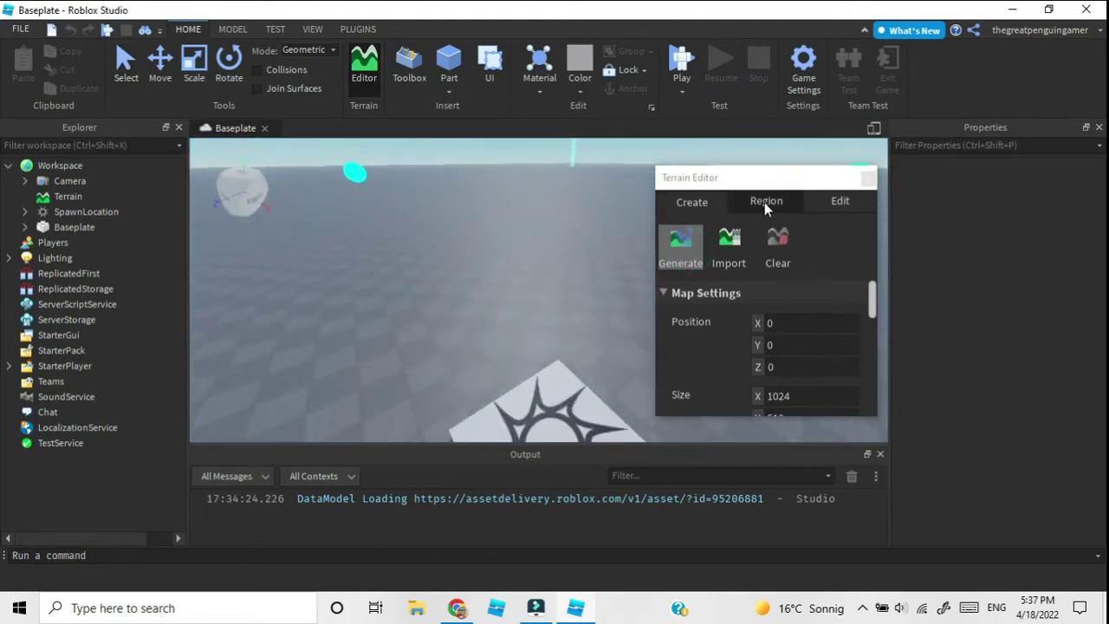
# Step: Look through the Region tools and the Edit tools of the Terrain Editor
pyautogui.click(764, 202)
pyautogui.moveTo(536, 231); pyautogui.dragTo(594, 272, button='right')
pyautogui.press('s')
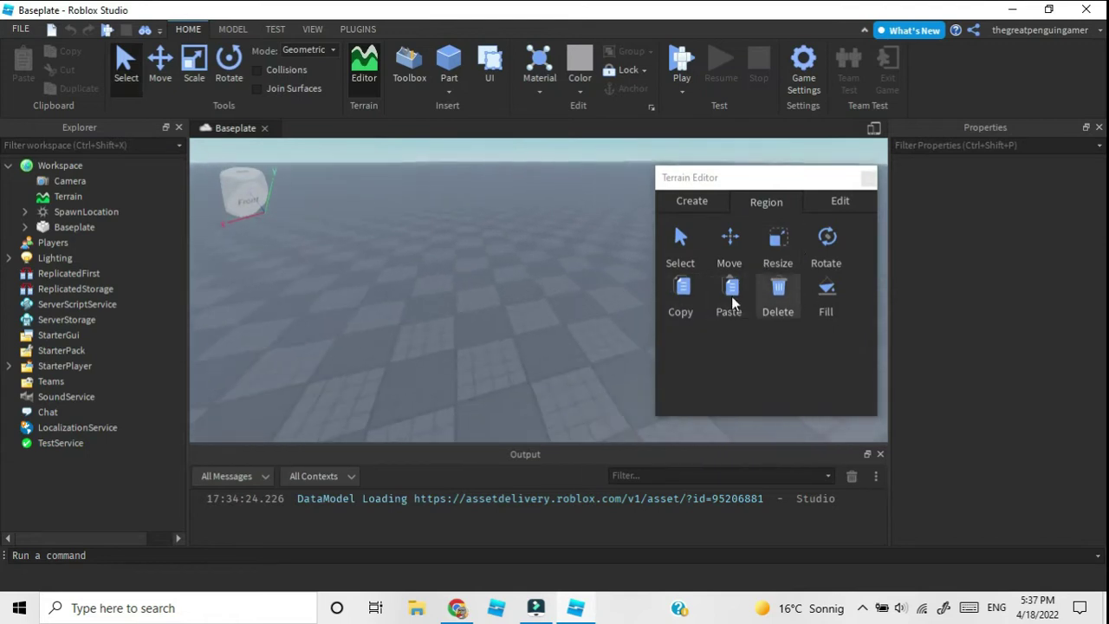
pyautogui.moveTo(384, 277); pyautogui.dragTo(364, 268, button='right')
pyautogui.click(838, 199)
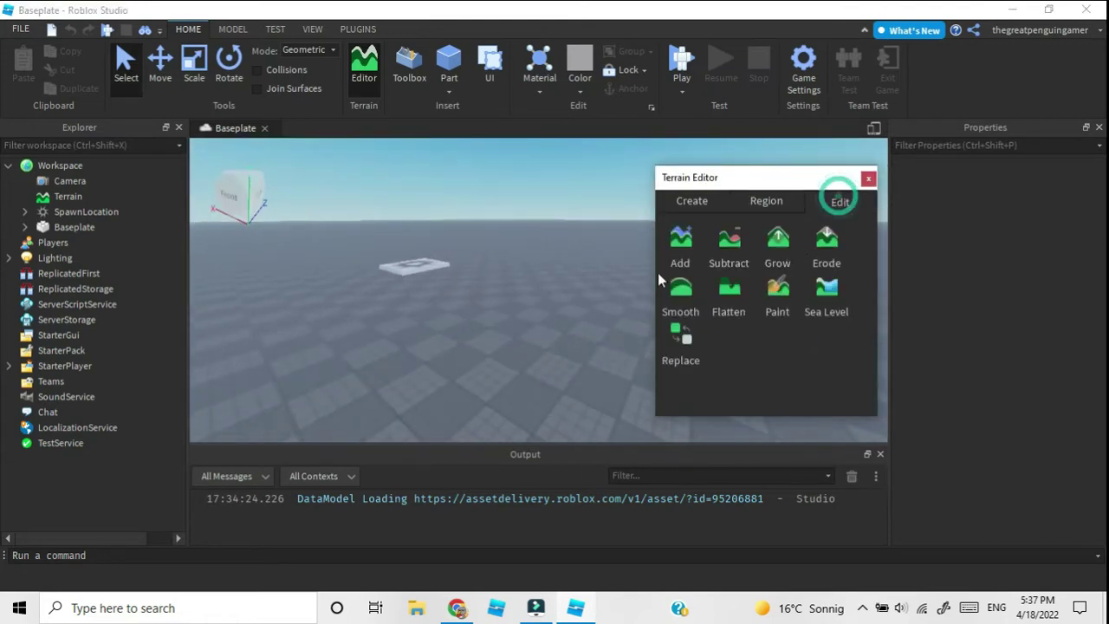
pyautogui.press('s')
pyautogui.moveTo(521, 309); pyautogui.dragTo(520, 310, button='right')
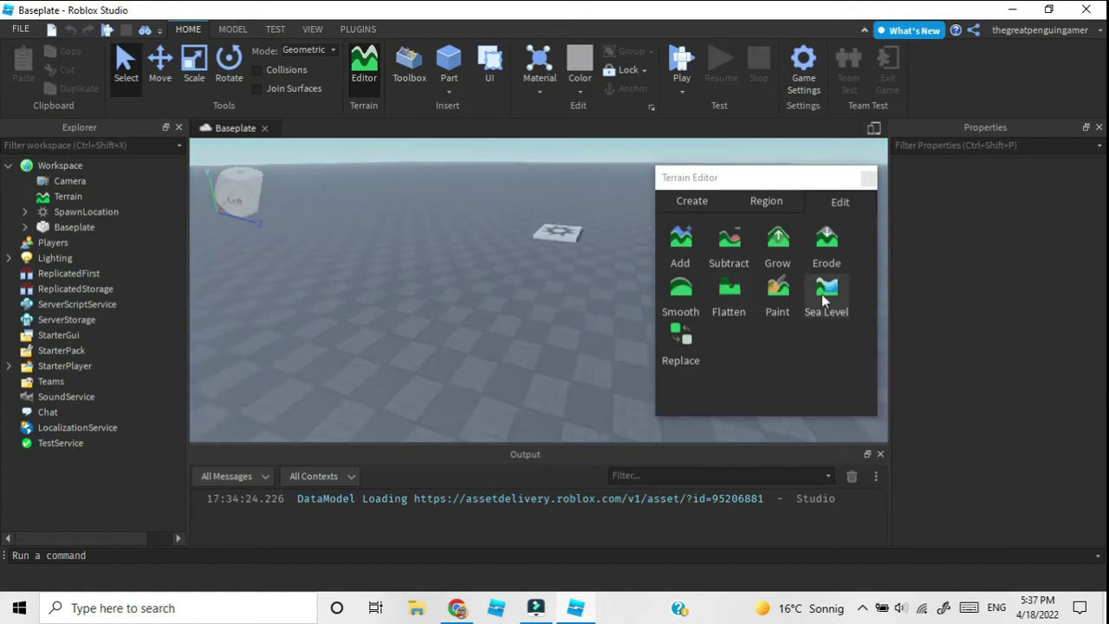
# Step: Try painting terrain near the spawn location with the Add brush, and undo the last stroke
pyautogui.click(824, 299)
pyautogui.moveTo(557, 263); pyautogui.dragTo(557, 262, button='right')
pyautogui.click(679, 242)
pyautogui.moveTo(508, 303); pyautogui.dragTo(527, 318)
pyautogui.moveTo(582, 277); pyautogui.dragTo(582, 291)
pyautogui.hotkey('ctrl', 'z')
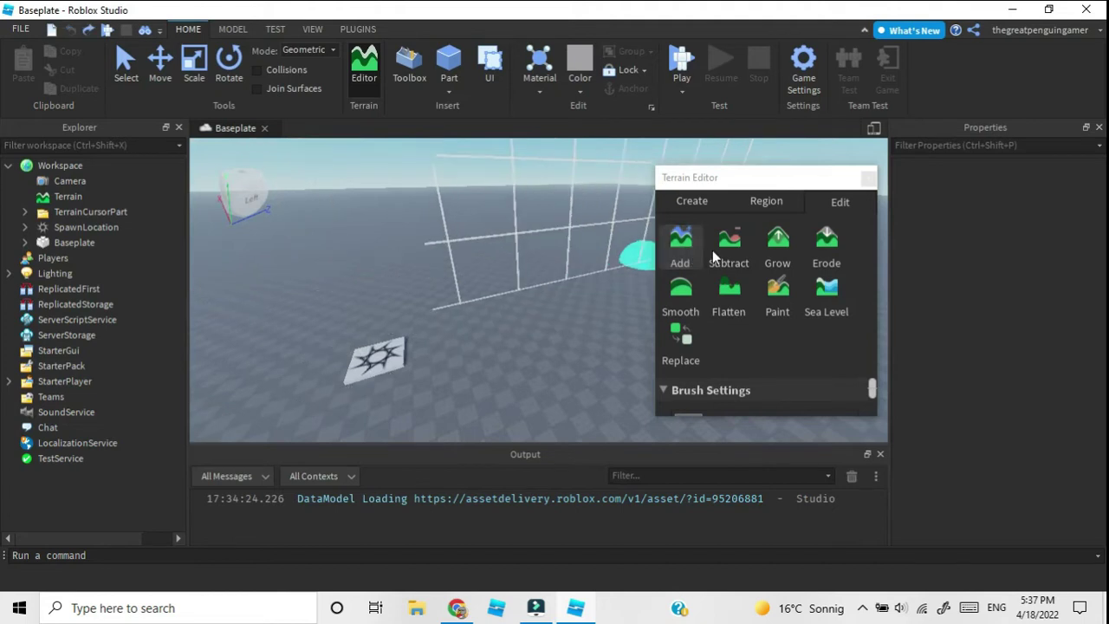
# Step: Build a grassy terrain mound beside the spawn location with the Add brush
pyautogui.click(717, 248)
pyautogui.click(671, 257)
pyautogui.moveTo(475, 288)
pyautogui.mouseDown()
pyautogui.moveTo(581, 292)
pyautogui.moveTo(492, 324)
pyautogui.mouseUp()
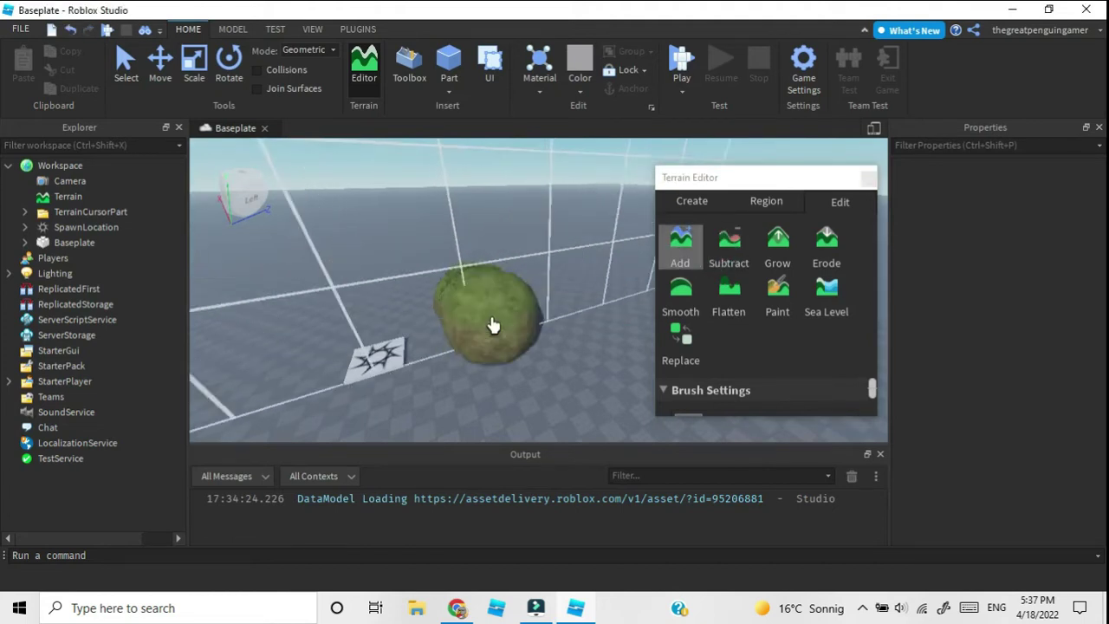
pyautogui.press('w')
pyautogui.press('a')
pyautogui.scroll(2, 587, 306)
pyautogui.scroll(-2, 592, 308)
# Step: Carve away most of the terrain mound with the Subtract brush, and build up the remainder with the Grow brush
pyautogui.moveTo(597, 310)
pyautogui.mouseDown()
pyautogui.moveTo(555, 299)
pyautogui.moveTo(569, 337)
pyautogui.moveTo(527, 354)
pyautogui.moveTo(488, 312)
pyautogui.moveTo(515, 283)
pyautogui.moveTo(551, 289)
pyautogui.moveTo(545, 279)
pyautogui.mouseUp()
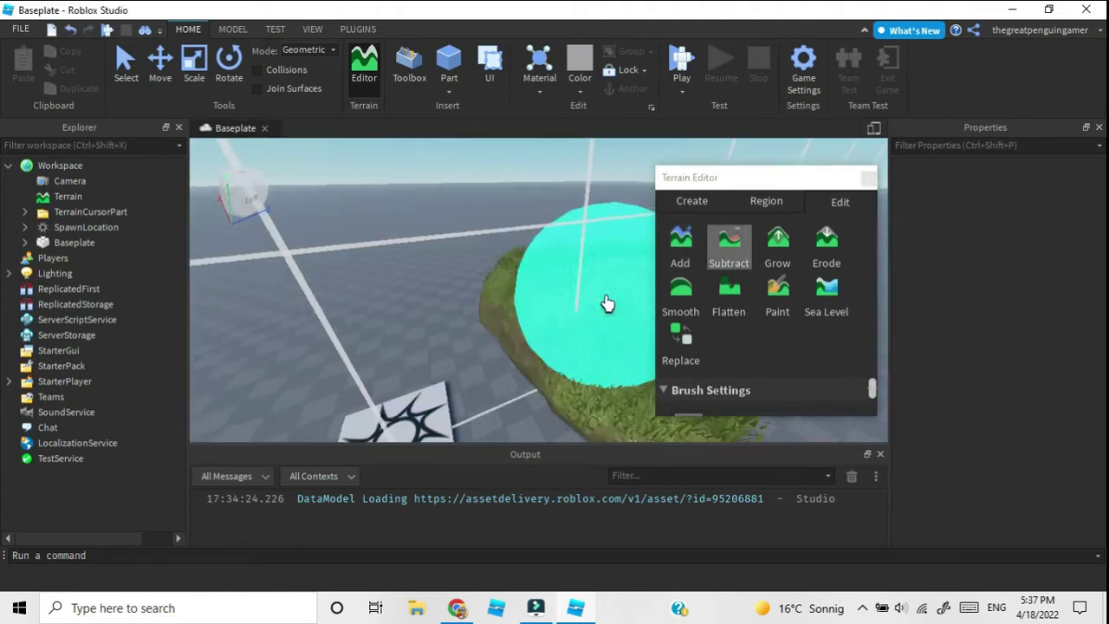
pyautogui.scroll(-2, 570, 337)
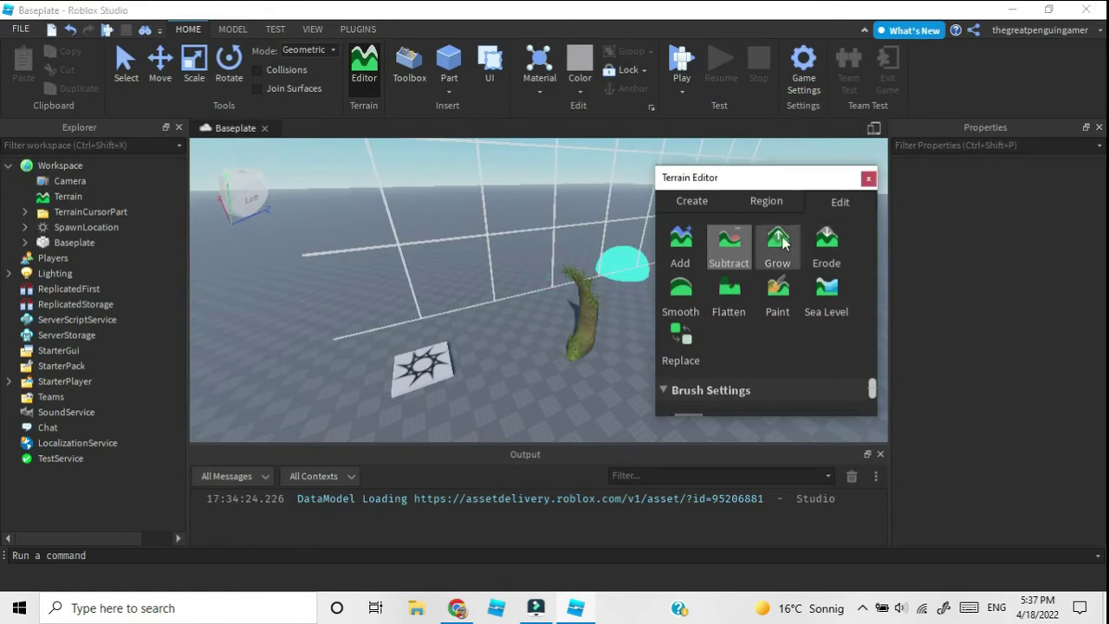
pyautogui.click(783, 242)
pyautogui.moveTo(594, 314)
pyautogui.mouseDown()
pyautogui.moveTo(589, 328)
pyautogui.moveTo(606, 326)
pyautogui.moveTo(583, 345)
pyautogui.moveTo(557, 324)
pyautogui.moveTo(538, 354)
pyautogui.mouseUp()
# Step: Erase the remaining terrain near the spawn location with the Subtract brush
pyautogui.click(820, 249)
pyautogui.click(726, 248)
pyautogui.scroll(2, 528, 280)
pyautogui.moveTo(528, 280); pyautogui.dragTo(529, 280, button='right')
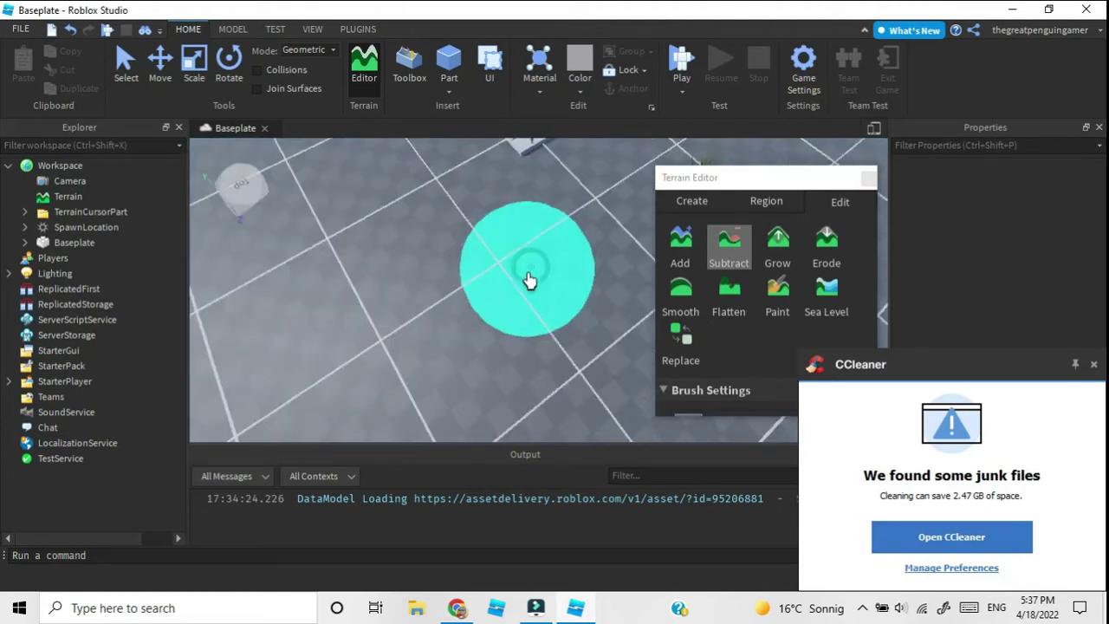
pyautogui.scroll(-2, 529, 280)
pyautogui.scroll(2, 596, 238)
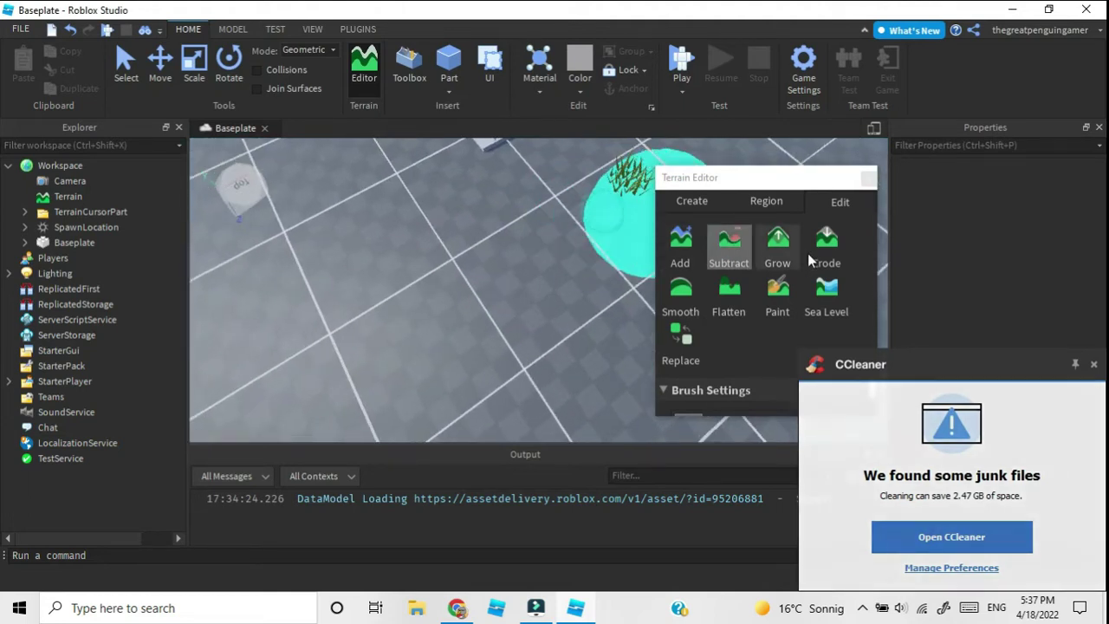
# Step: Place a grassy ball of terrain beside the spawn location with the Add brush
pyautogui.click(688, 266)
pyautogui.moveTo(581, 275); pyautogui.dragTo(592, 246)
pyautogui.scroll(2, 592, 245)
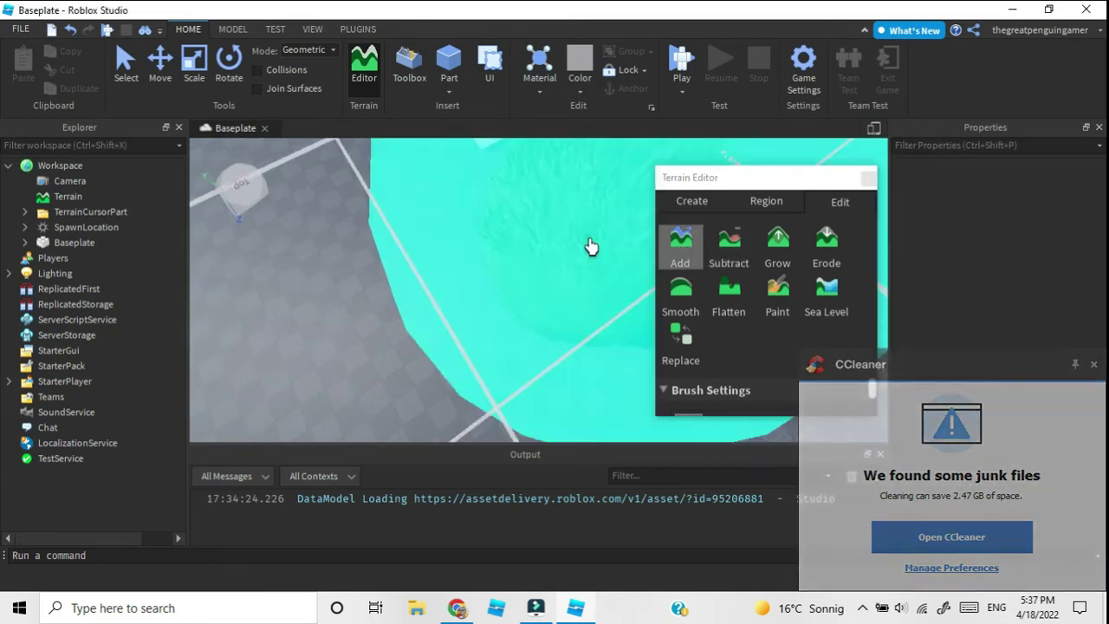
pyautogui.moveTo(587, 237); pyautogui.dragTo(589, 235, button='right')
pyautogui.press('s')
# Step: Set the Subtract brush's base size to 20 and erase the grassy terrain ball
pyautogui.click(733, 259)
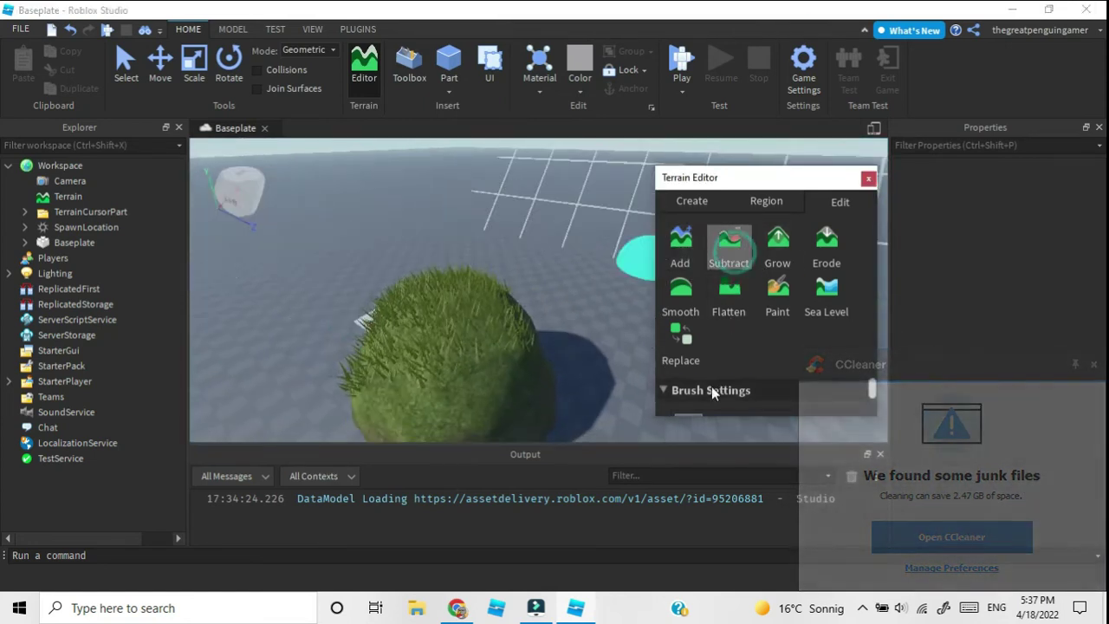
pyautogui.scroll(-4, 714, 393)
pyautogui.scroll(4, 726, 400)
pyautogui.scroll(-4, 738, 405)
pyautogui.scroll(3, 739, 404)
pyautogui.moveTo(758, 398); pyautogui.dragTo(773, 398)
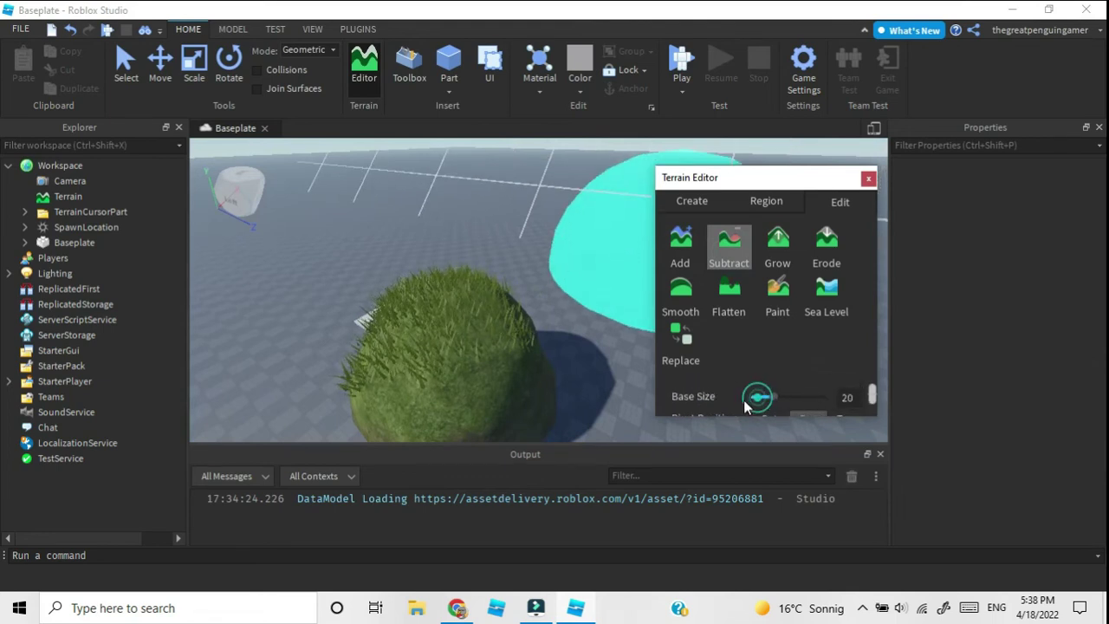
pyautogui.click(492, 358)
pyautogui.moveTo(769, 401); pyautogui.dragTo(758, 399)
# Step: Close the Terrain Editor and open the Toolbox of ready-made models
pyautogui.click(867, 179)
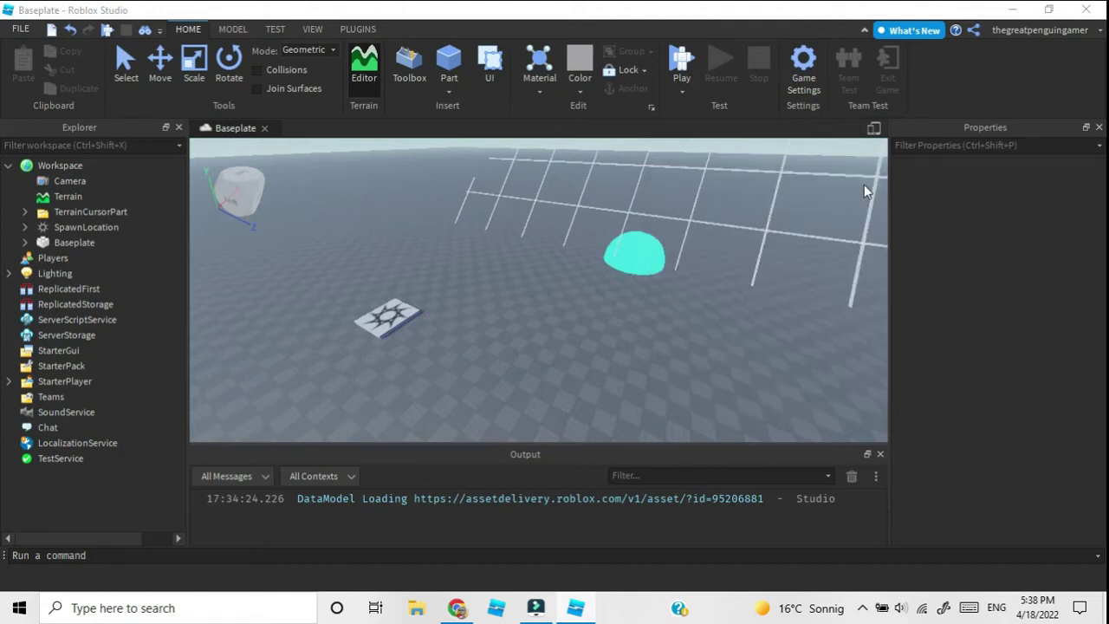
pyautogui.click(407, 76)
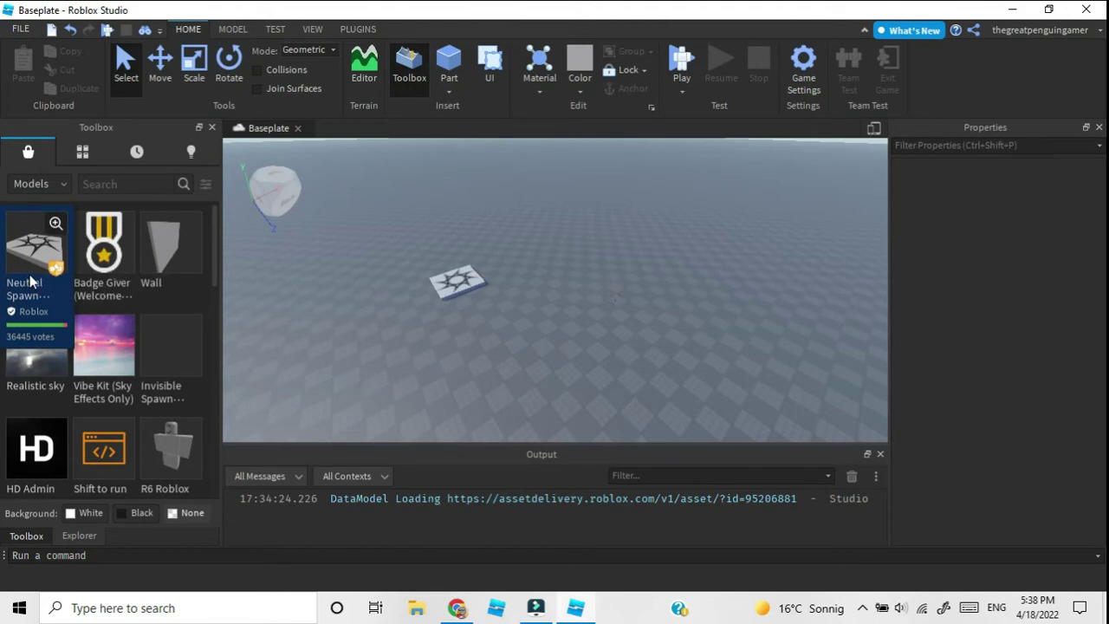
pyautogui.moveTo(434, 269); pyautogui.dragTo(435, 272, button='right')
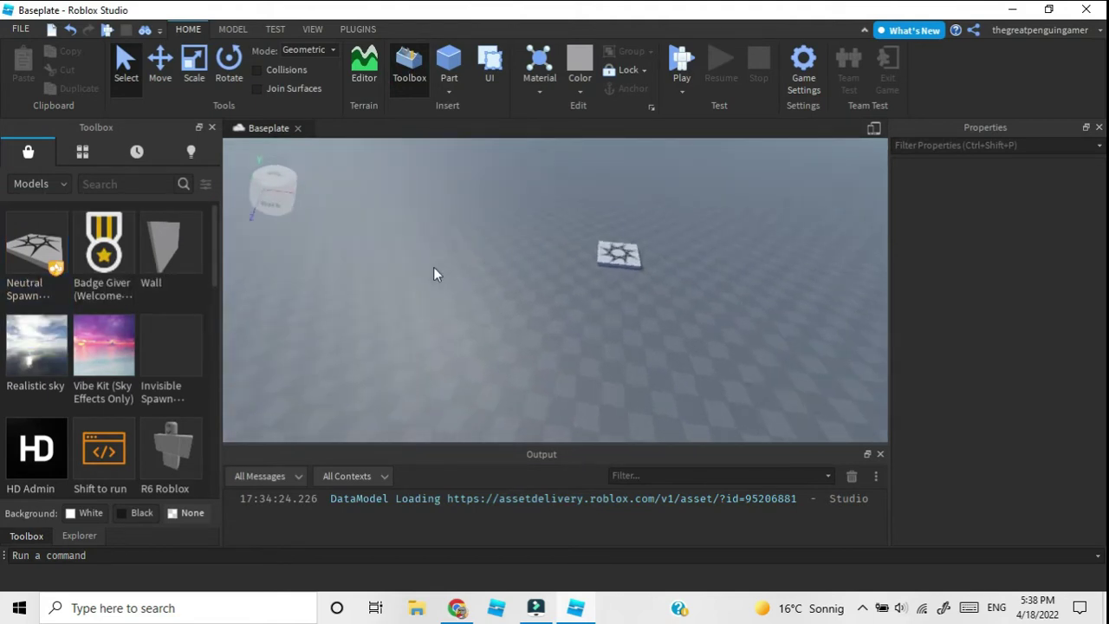
# Step: Insert a block part near the spawn location and stretch it upward to a height of about 13.9
pyautogui.scroll(4, 559, 267)
pyautogui.moveTo(557, 267); pyautogui.dragTo(555, 265, button='right')
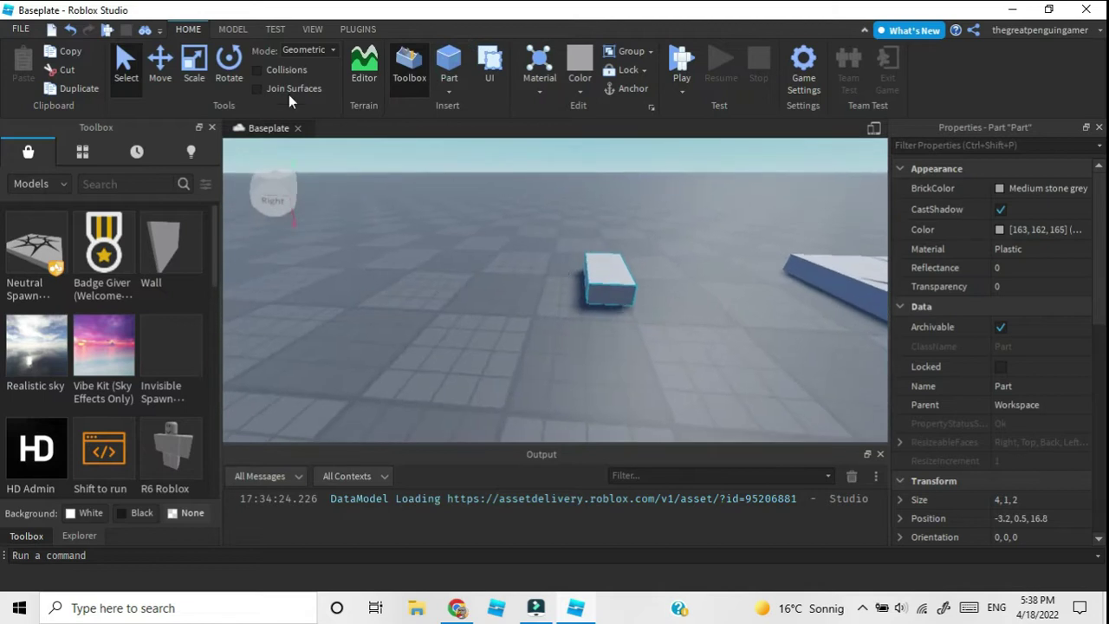
pyautogui.moveTo(609, 252); pyautogui.dragTo(612, 241)
pyautogui.moveTo(612, 248); pyautogui.dragTo(612, 242, button='right')
pyautogui.moveTo(612, 241); pyautogui.dragTo(612, 247)
pyautogui.moveTo(612, 242); pyautogui.dragTo(611, 249, button='right')
pyautogui.scroll(-2, 610, 248)
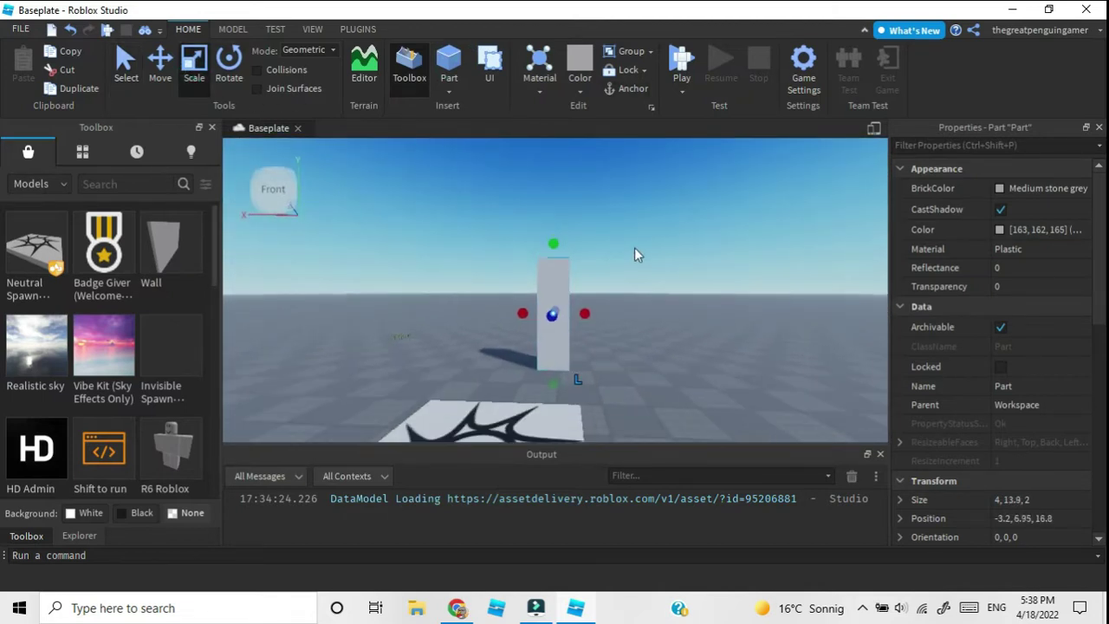
# Step: Delete the tall block part
pyautogui.press('Delete')
pyautogui.moveTo(532, 219); pyautogui.dragTo(533, 216, button='right')
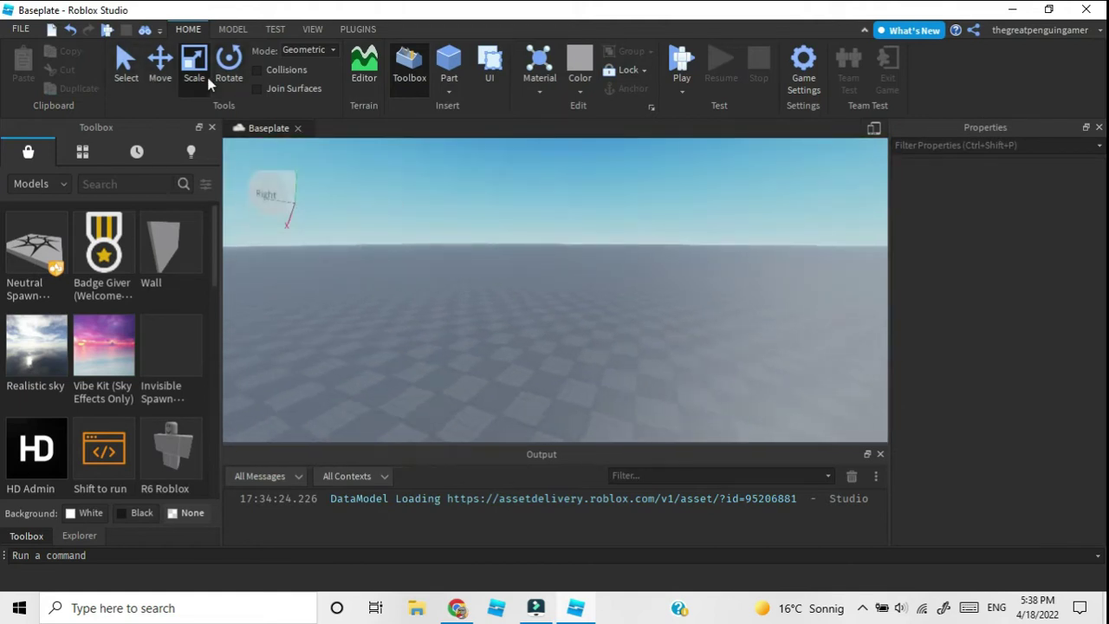
# Step: Insert a new block part on the baseplate near the spawn location
pyautogui.moveTo(465, 229); pyautogui.dragTo(450, 226, button='right')
pyautogui.scroll(3, 451, 225)
pyautogui.scroll(-4, 451, 225)
pyautogui.click(450, 62)
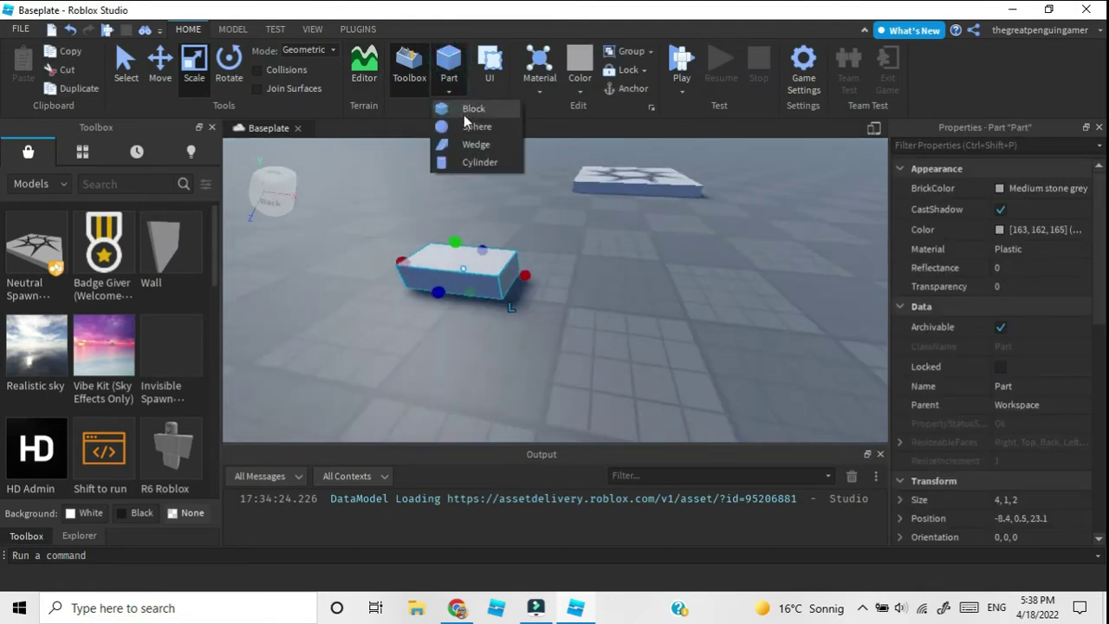
pyautogui.click(564, 240)
pyautogui.scroll(4, 545, 243)
# Step: Scale the new block upward to a height of about 5.4
pyautogui.click(630, 250)
pyautogui.scroll(-4, 567, 268)
pyautogui.moveTo(622, 239); pyautogui.dragTo(626, 216)
pyautogui.moveTo(622, 239); pyautogui.dragTo(626, 216, button='right')
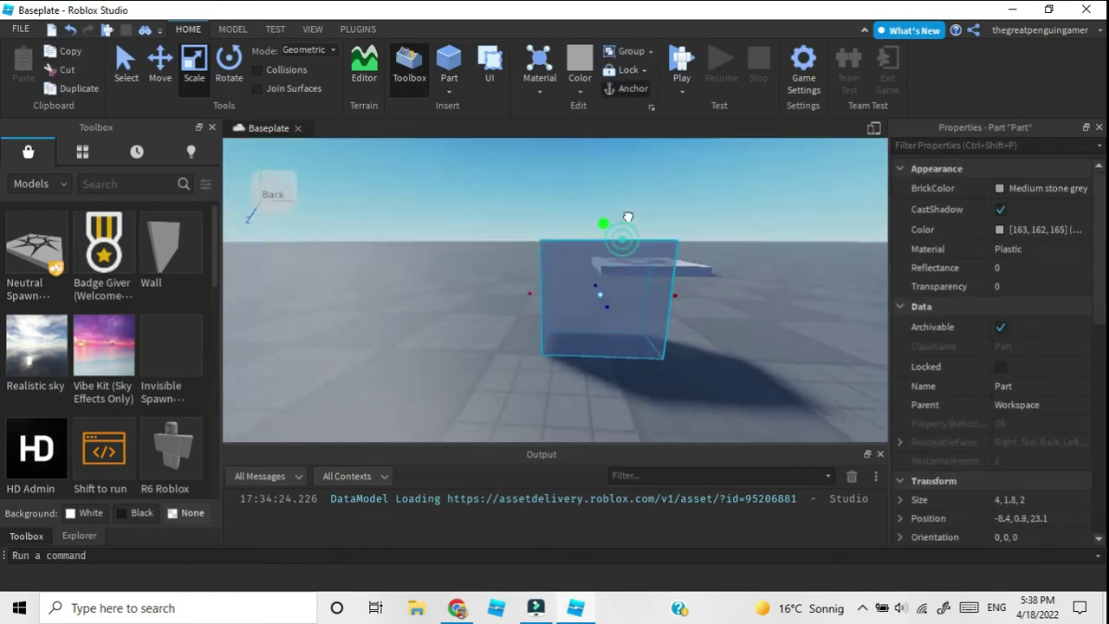
pyautogui.moveTo(626, 216); pyautogui.dragTo(621, 245)
pyautogui.moveTo(626, 216); pyautogui.dragTo(622, 245, button='right')
# Step: Move the block farther from the spawn location, and scale its height down to about 4.4
pyautogui.moveTo(595, 350); pyautogui.dragTo(462, 360)
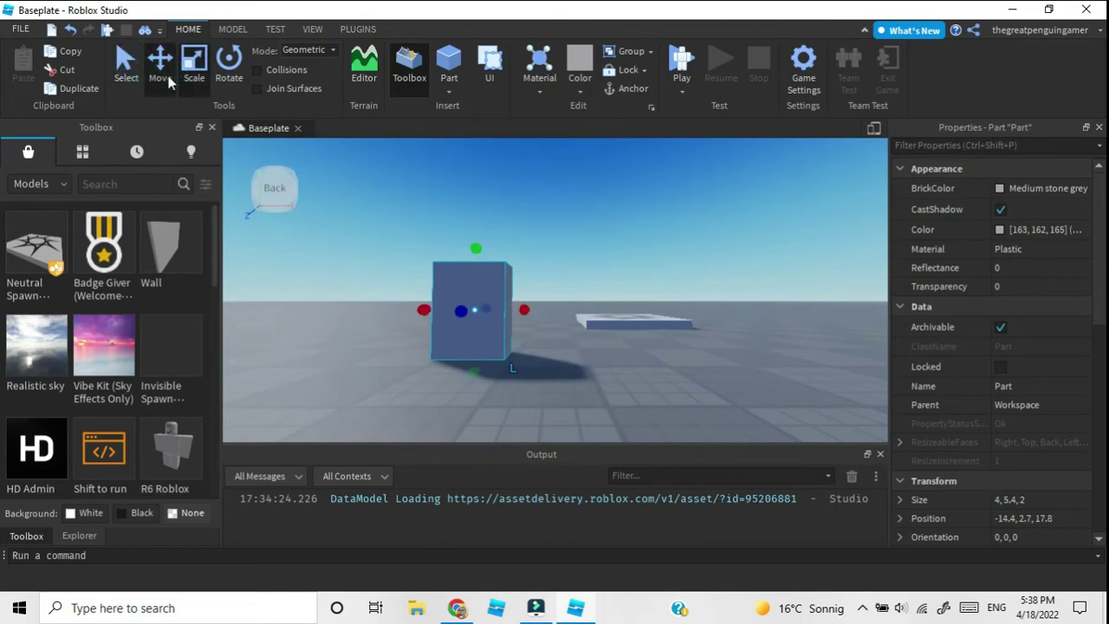
pyautogui.moveTo(450, 315); pyautogui.dragTo(437, 335)
pyautogui.click(409, 387)
pyautogui.moveTo(475, 247); pyautogui.dragTo(492, 249)
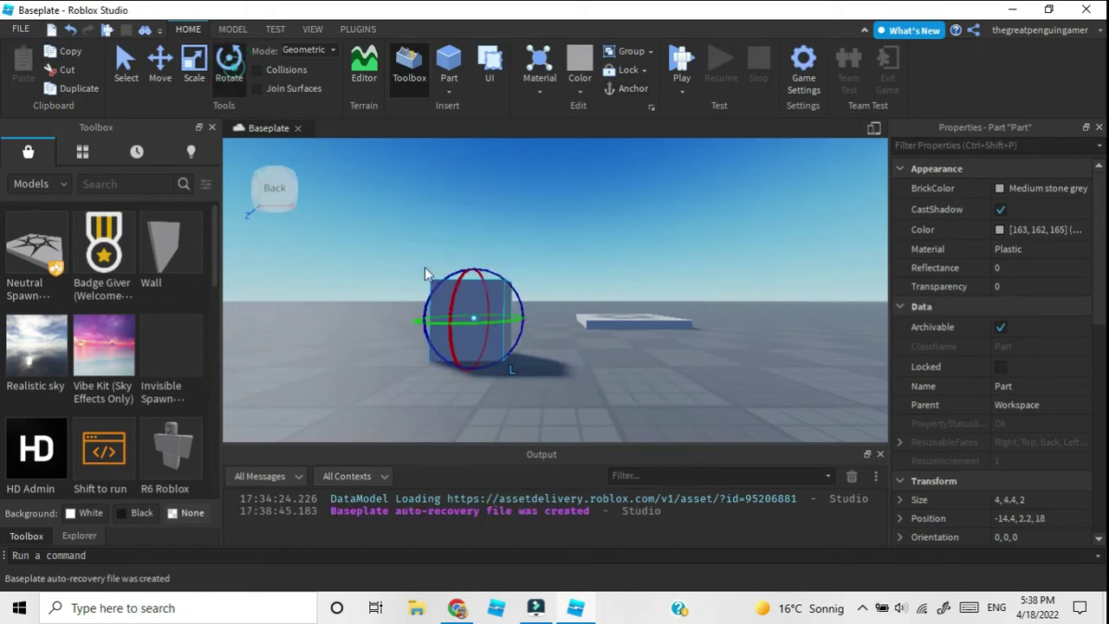
# Step: Delete the moved and resized block from the baseplate
pyautogui.click(546, 271)
pyautogui.moveTo(549, 273); pyautogui.dragTo(549, 283, button='right')
pyautogui.click(549, 281)
pyautogui.press('Delete')
pyautogui.press('w')
pyautogui.press('s')
pyautogui.press('w')
pyautogui.press('s')
pyautogui.press('w')
pyautogui.press('s')
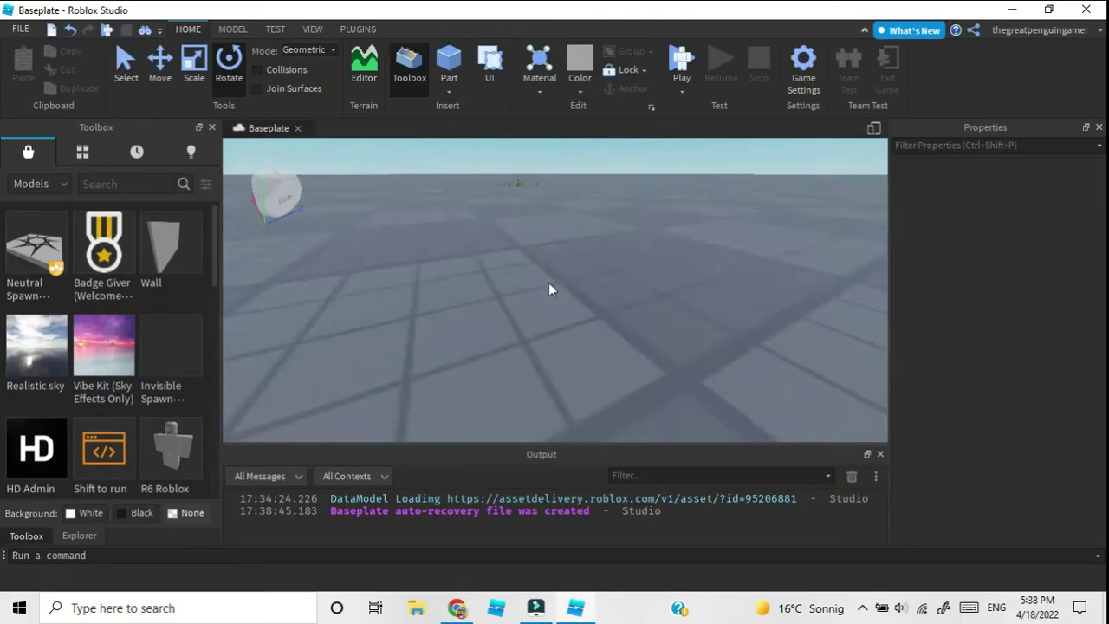
# Step: Add a ScreenGui to the place, try a frame inside it, and delete that frame
pyautogui.press('s')
pyautogui.moveTo(549, 283); pyautogui.dragTo(559, 255, button='right')
pyautogui.press('w')
pyautogui.press('w')
pyautogui.click(493, 64)
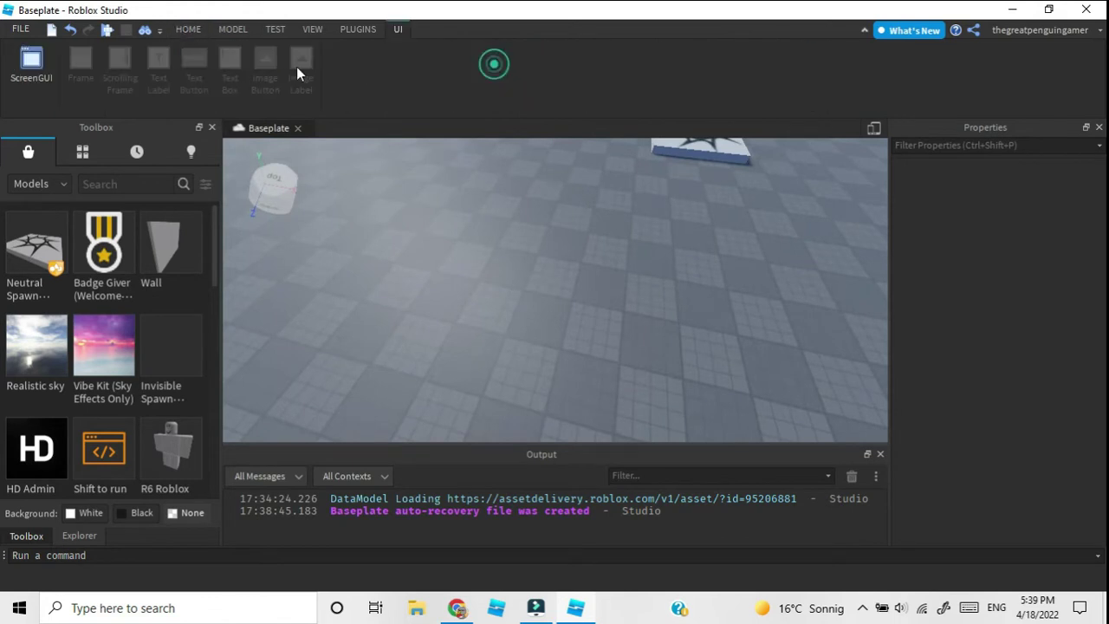
pyautogui.click(33, 59)
pyautogui.click(80, 58)
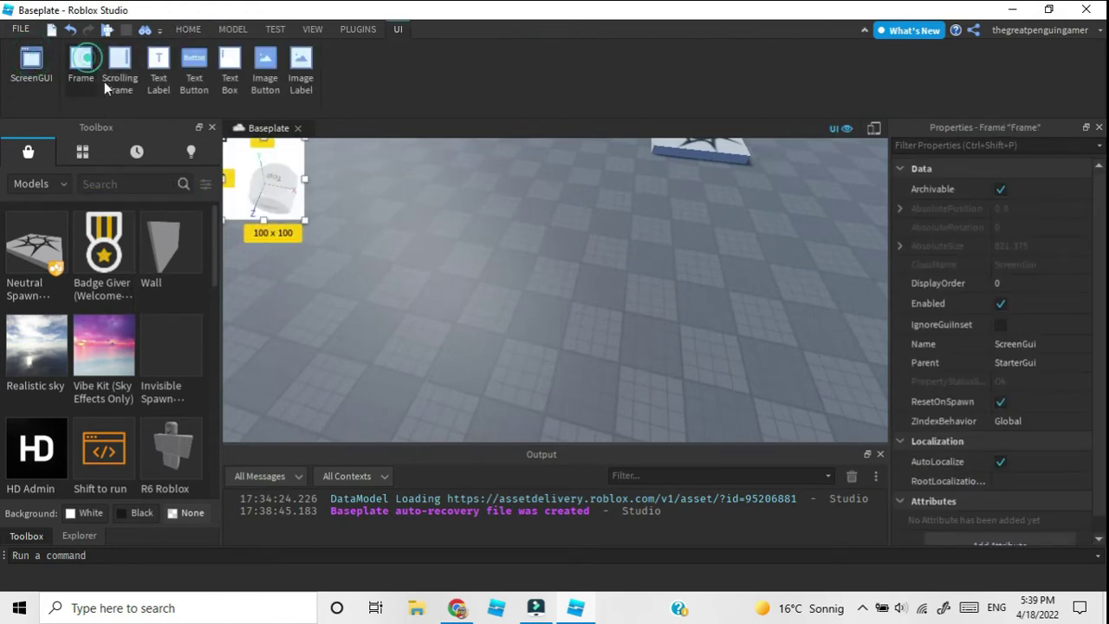
pyautogui.press('Delete')
pyautogui.moveTo(474, 283); pyautogui.dragTo(478, 265, button='right')
pyautogui.press('w')
pyautogui.press('s')
pyautogui.press('s')
pyautogui.press('w')
pyautogui.press('s')
pyautogui.moveTo(831, 158); pyautogui.dragTo(544, 152, button='right')
pyautogui.press('s')
pyautogui.press('s')
pyautogui.press('w')
pyautogui.press('w')
pyautogui.press('d')
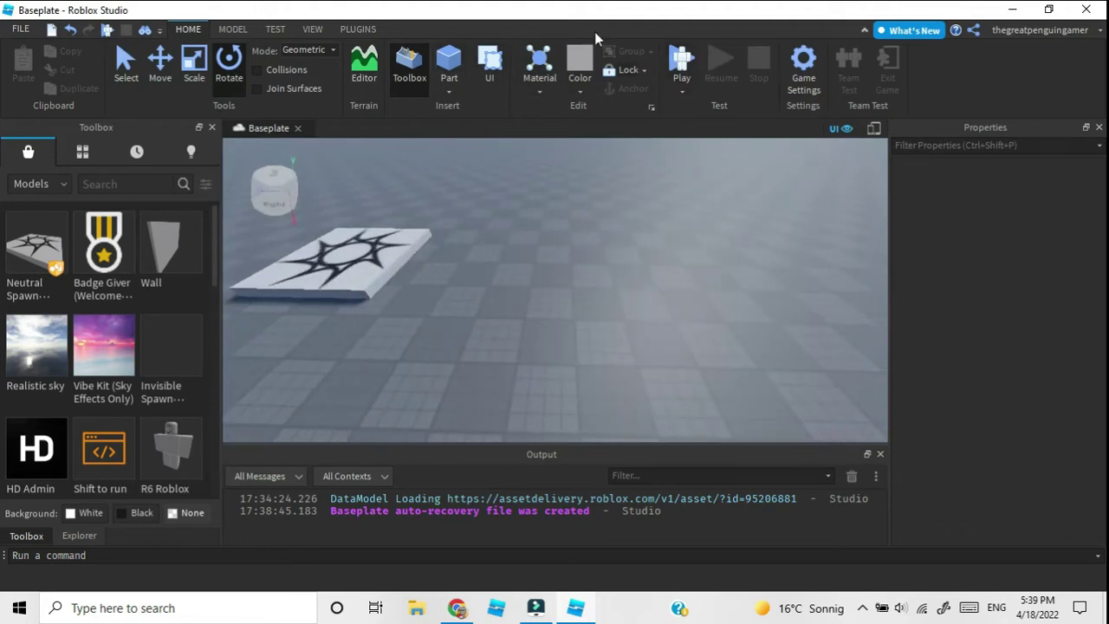
# Step: Open the place's game settings and close them again
pyautogui.click(805, 62)
pyautogui.click(929, 50)
pyautogui.press('s')
pyautogui.moveTo(683, 230); pyautogui.dragTo(230, 160, button='right')
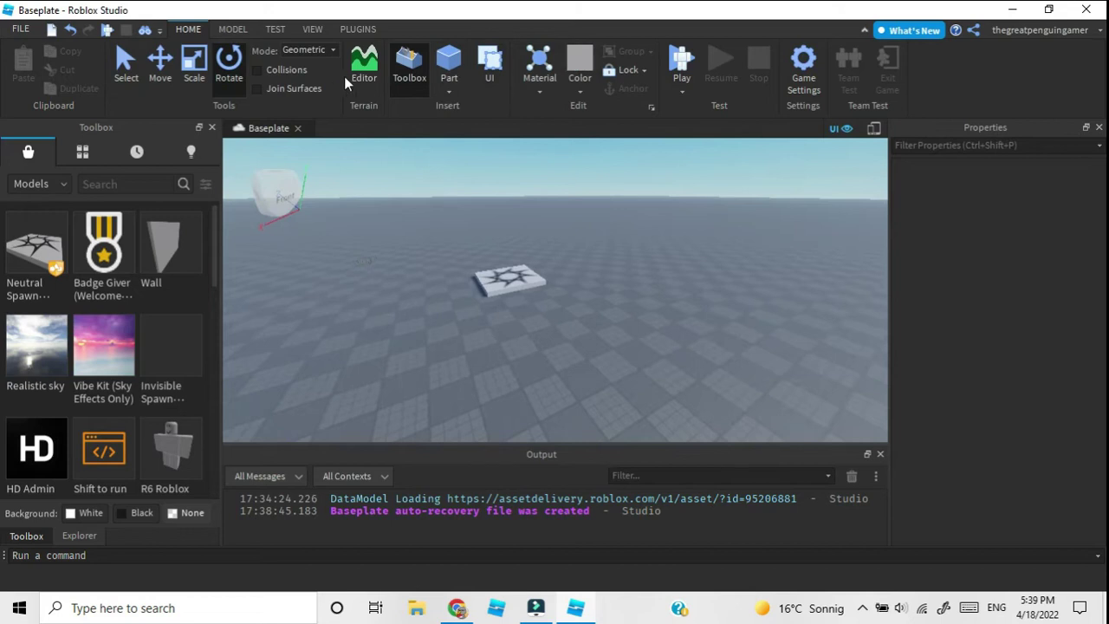
# Step: Insert a block part beside the spawn location, and close the Toolbox to reveal the object tree
pyautogui.click(465, 67)
pyautogui.press('w')
pyautogui.moveTo(535, 255); pyautogui.dragTo(49, 138, button='right')
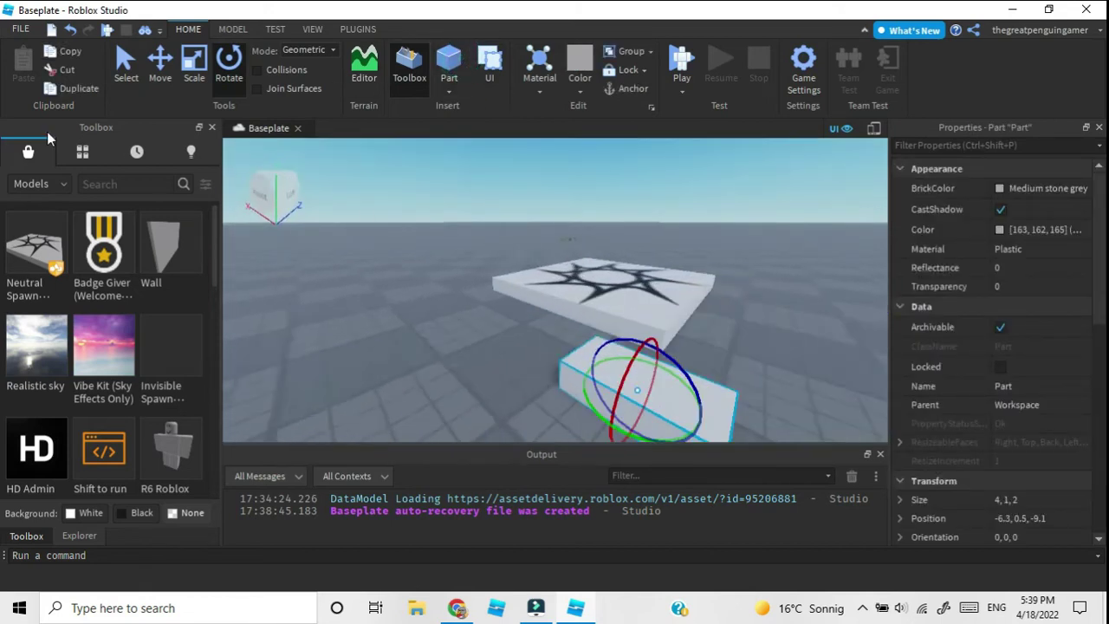
pyautogui.click(211, 128)
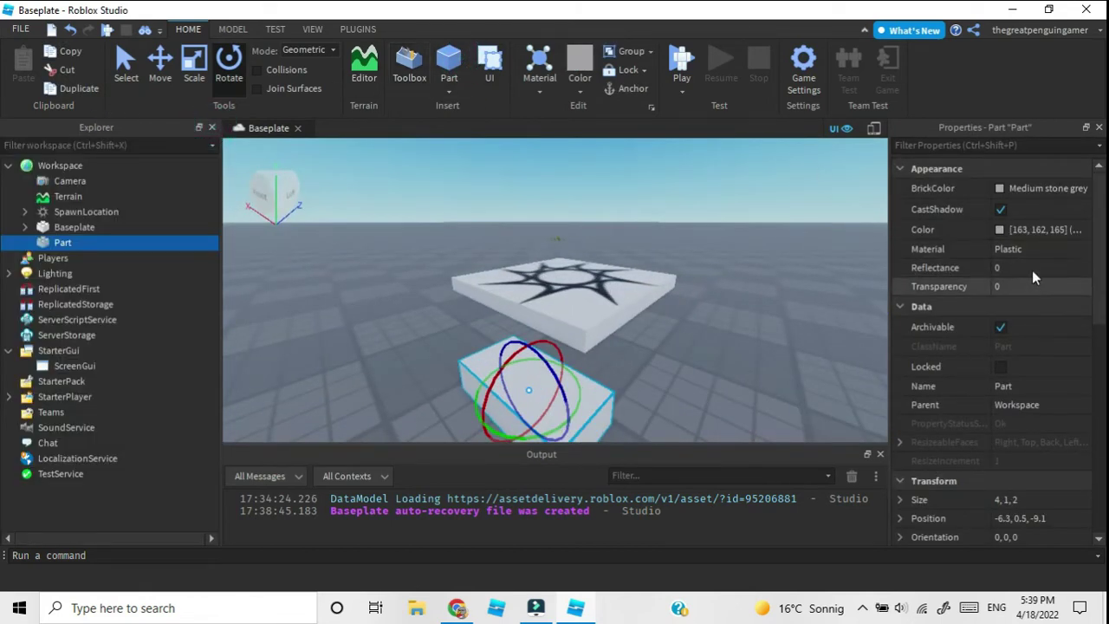
# Step: Try the transparency slider on the new block part, and leave its transparency at 0
pyautogui.moveTo(732, 319); pyautogui.dragTo(734, 306, button='right')
pyautogui.press('s')
pyautogui.press('w')
pyautogui.press('s')
pyautogui.press('w')
pyautogui.press('s')
pyautogui.moveTo(1050, 288)
pyautogui.mouseDown()
pyautogui.moveTo(1107, 300)
pyautogui.moveTo(1047, 287)
pyautogui.mouseUp()
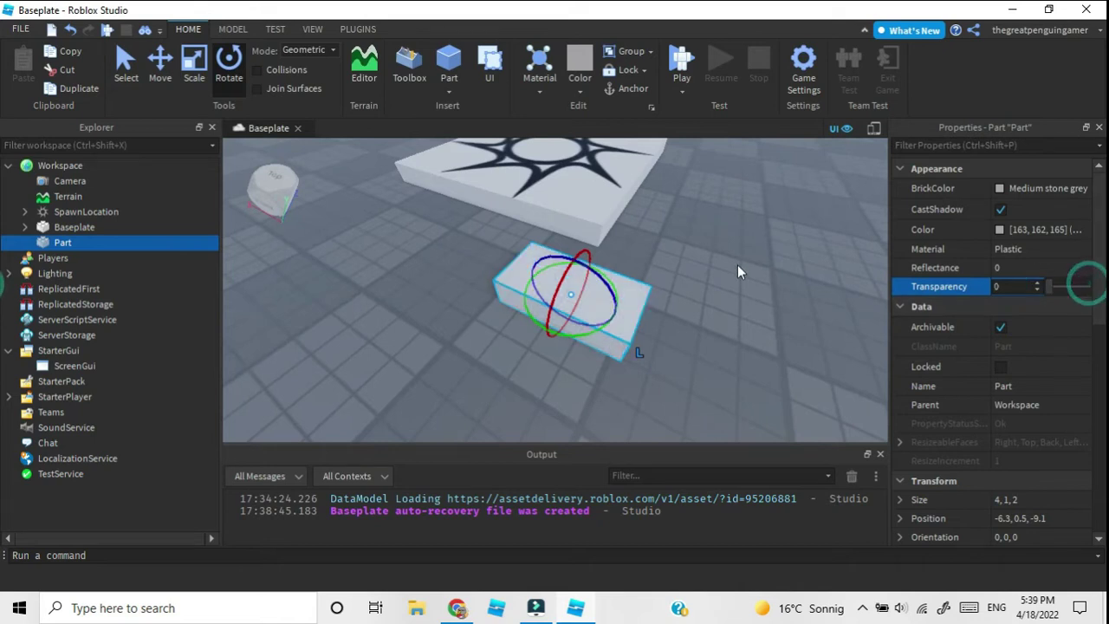
# Step: Delete the block part beside the spawn location, and activate the Rotate tool among the modelling tools
pyautogui.press('Delete')
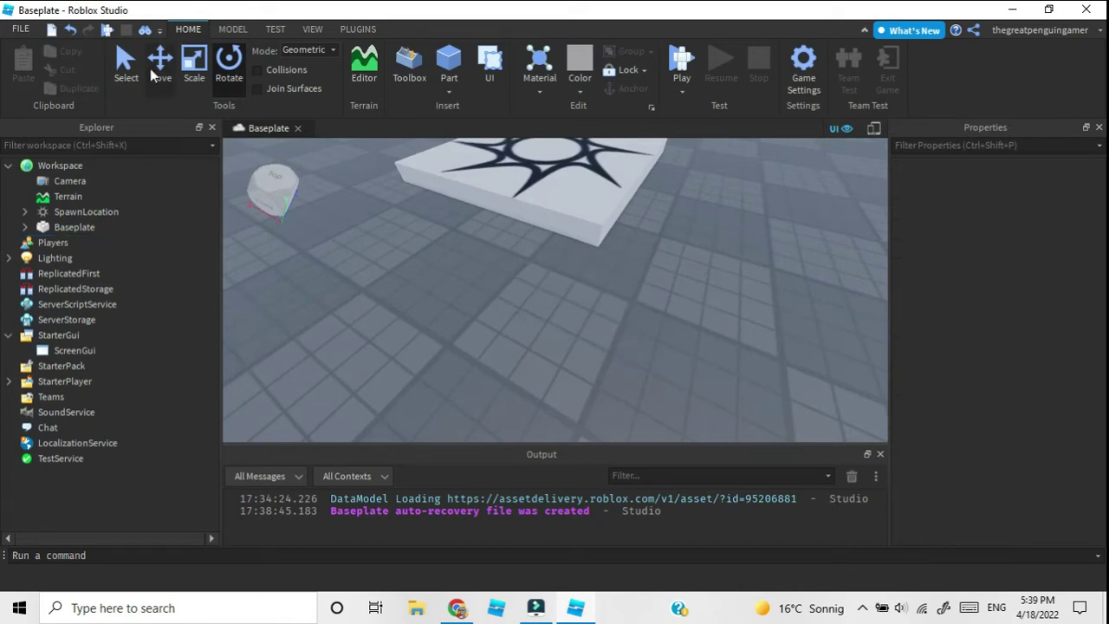
pyautogui.click(222, 29)
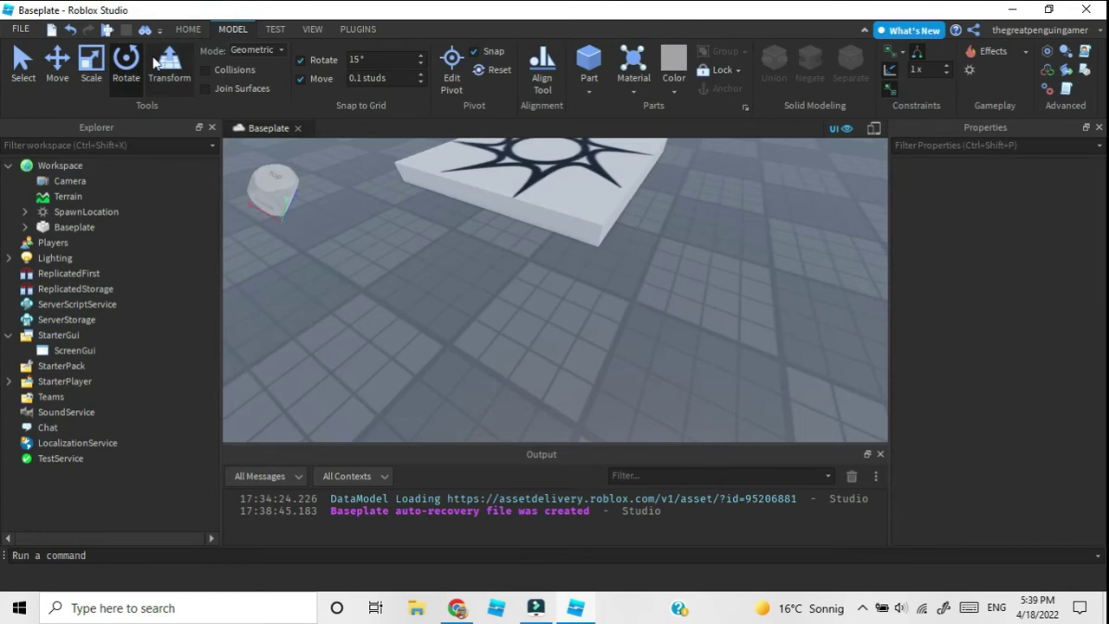
pyautogui.scroll(-5, 538, 221)
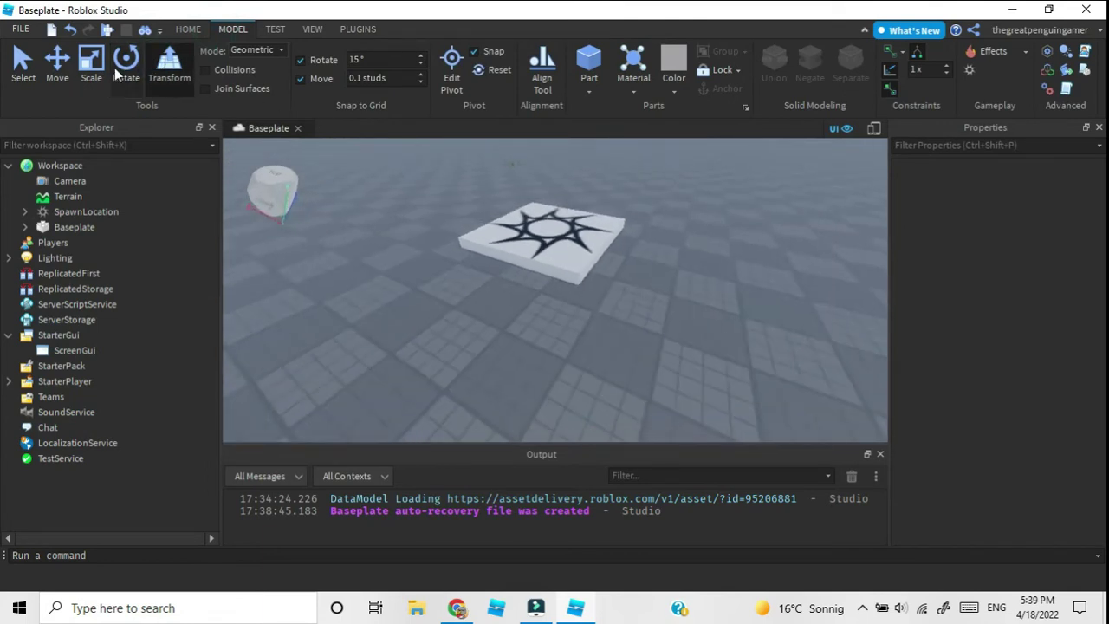
pyautogui.click(124, 66)
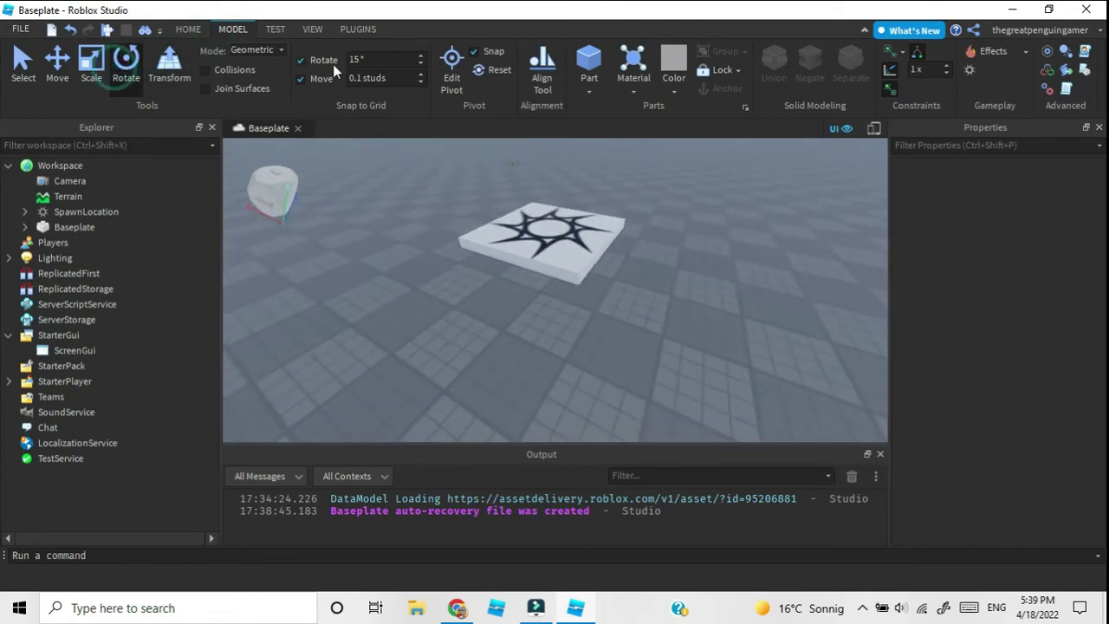
# Step: Insert a new block part on the open baseplate away from the spawn location
pyautogui.moveTo(666, 266); pyautogui.dragTo(654, 208, button='right')
pyautogui.scroll(4, 637, 209)
pyautogui.scroll(-3, 637, 209)
pyautogui.click(587, 60)
pyautogui.scroll(3, 663, 269)
pyautogui.moveTo(663, 268); pyautogui.dragTo(670, 268, button='right')
pyautogui.scroll(4, 670, 268)
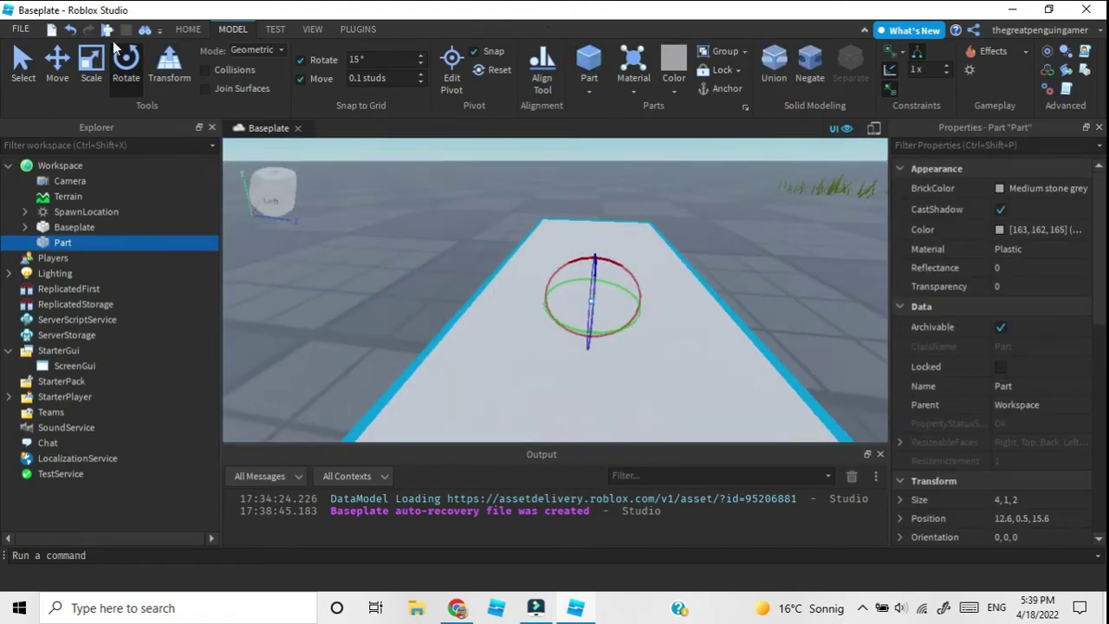
# Step: Set the move snap increment to 1 stud, and scale the block to a depth of 2.3 studs
pyautogui.click(93, 64)
pyautogui.moveTo(696, 312); pyautogui.dragTo(725, 312)
pyautogui.click(396, 78)
pyautogui.press('BackSpace')
pyautogui.press('BackSpace')
pyautogui.press('BackSpace')
pyautogui.write('1')
pyautogui.moveTo(722, 313); pyautogui.dragTo(695, 302)
pyautogui.moveTo(691, 287); pyautogui.dragTo(692, 288, button='right')
pyautogui.press('d')
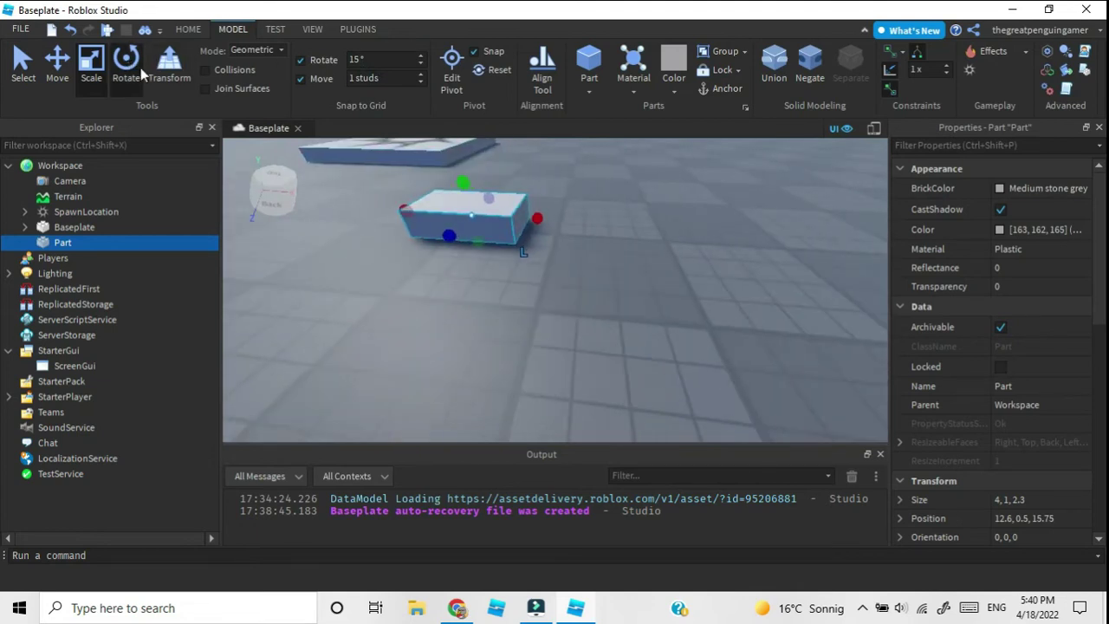
# Step: Set the rotation snap to 30 degrees, and rotate the block about its vertical axis to an orientation of 180 degrees
pyautogui.moveTo(474, 242); pyautogui.dragTo(446, 247)
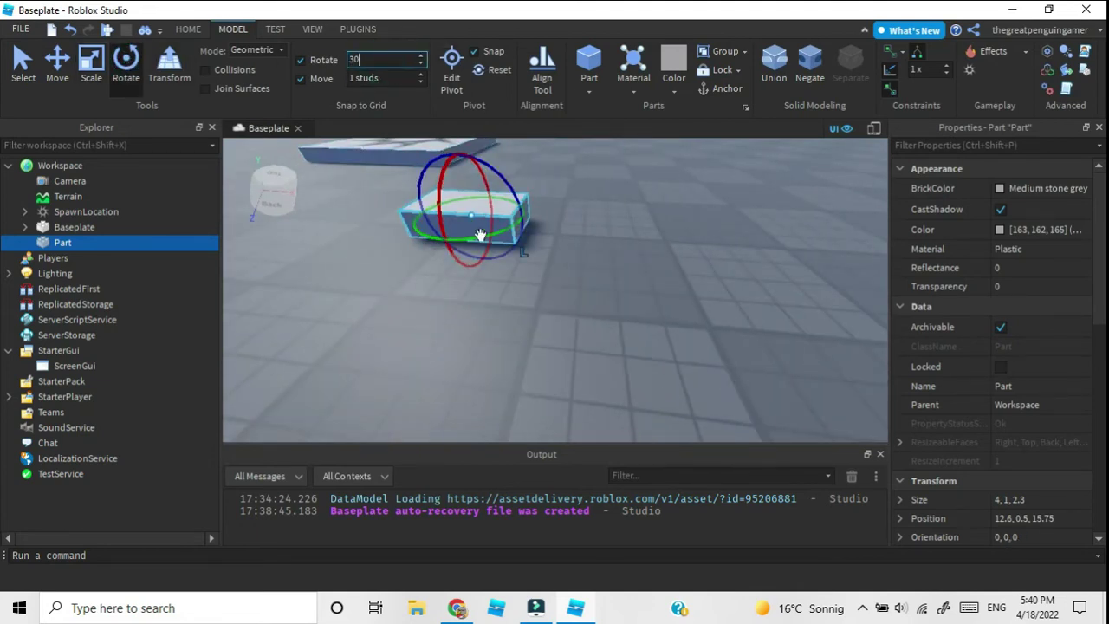
pyautogui.moveTo(486, 237); pyautogui.dragTo(415, 137)
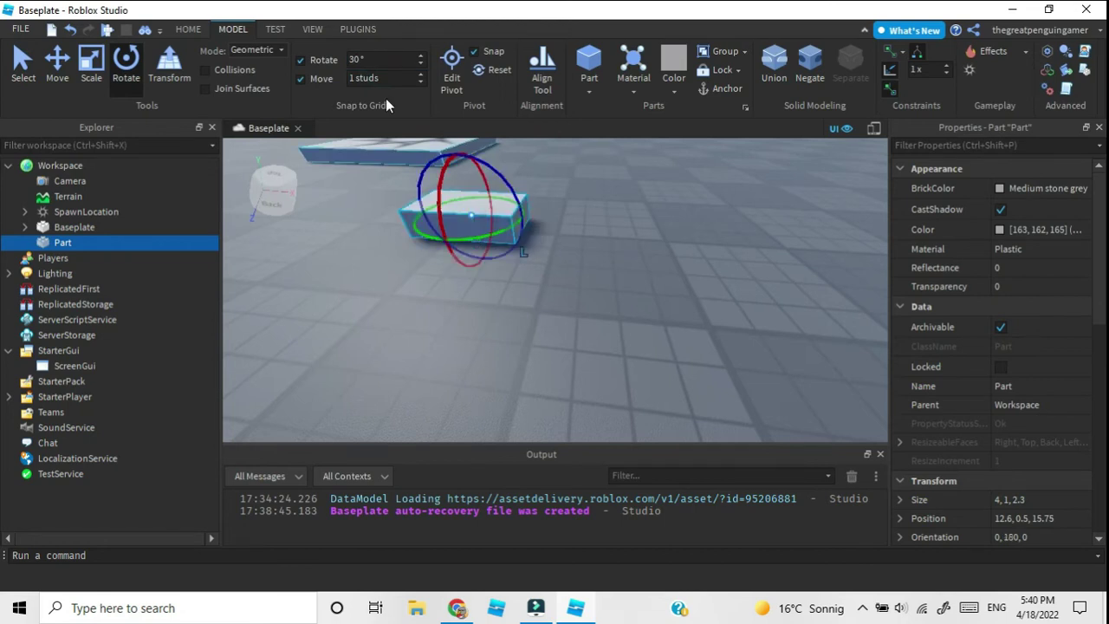
# Step: Set the rotation snap to 15 degrees and the move snap to 0.1 studs, and deselect the block
pyautogui.click(382, 62)
pyautogui.write('15')
pyautogui.click(387, 84)
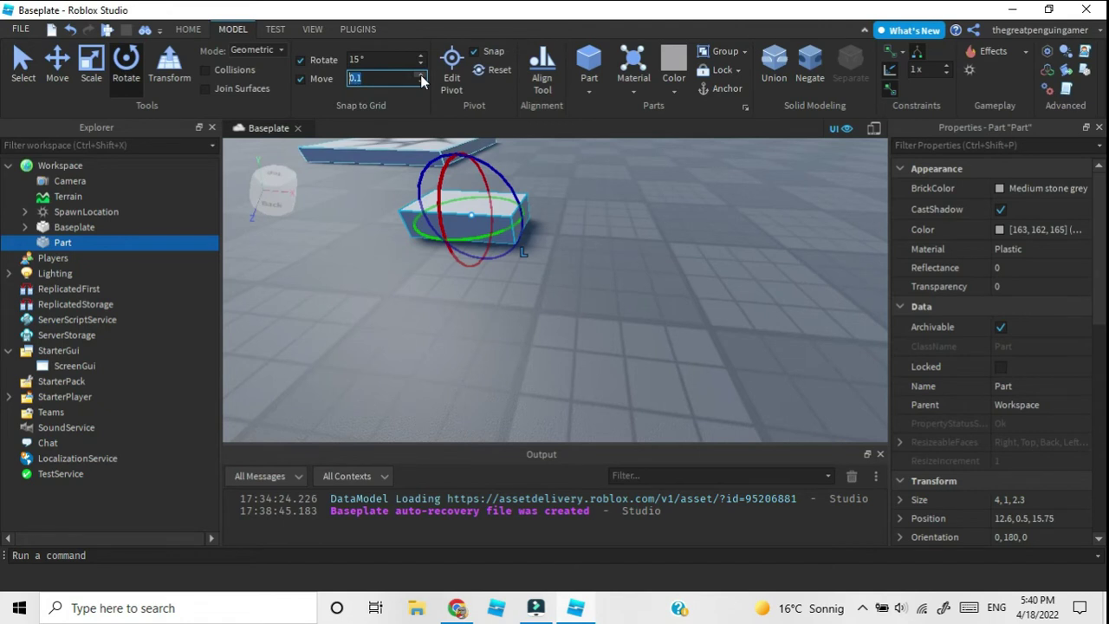
pyautogui.click(572, 141)
# Step: Delete the scaled and rotated block part from the baseplate
pyautogui.press('s')
pyautogui.moveTo(576, 192); pyautogui.dragTo(505, 104, button='right')
pyautogui.press('w')
pyautogui.press('s')
pyautogui.moveTo(594, 220); pyautogui.dragTo(570, 129, button='right')
pyautogui.press('w')
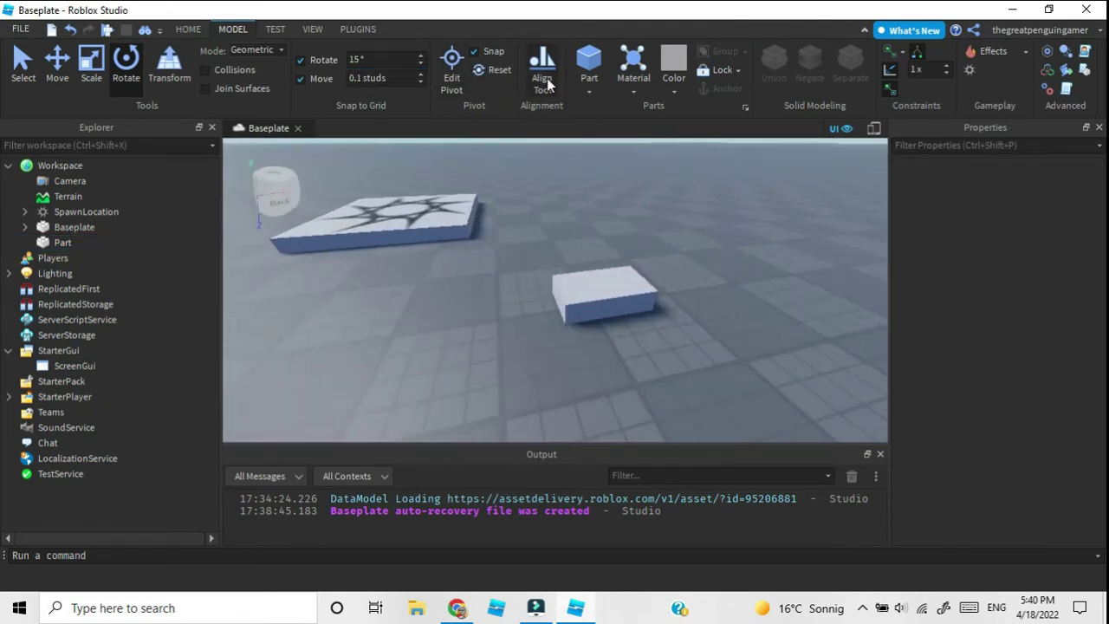
pyautogui.press('s')
pyautogui.press('d')
pyautogui.press('w')
pyautogui.click(483, 294)
pyautogui.press('Delete')
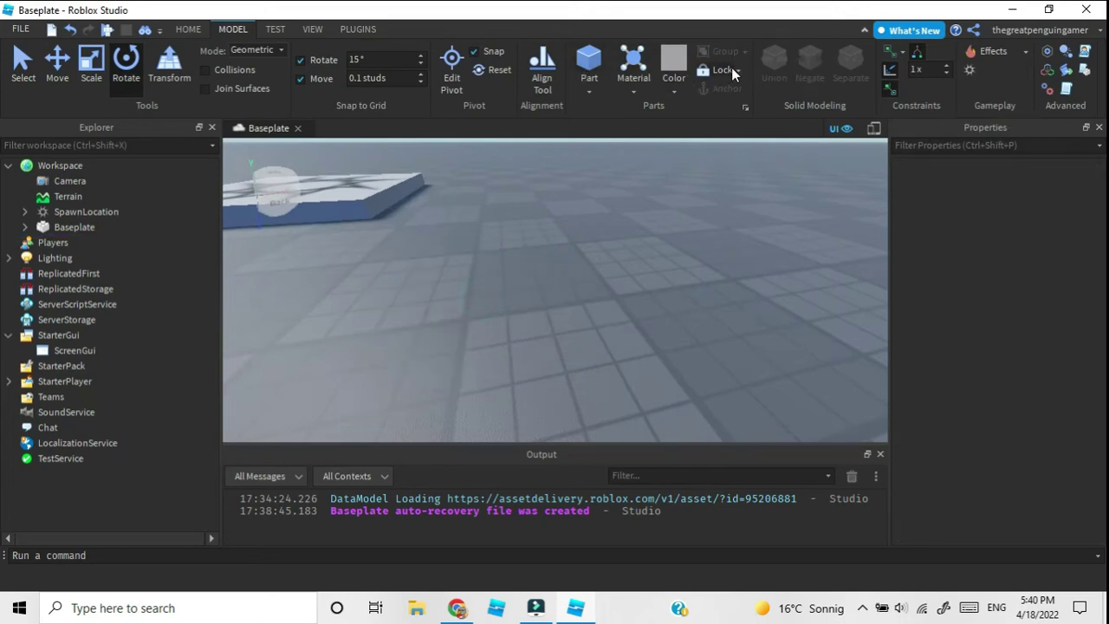
pyautogui.press('s')
pyautogui.moveTo(601, 222); pyautogui.dragTo(604, 258, button='right')
pyautogui.press('d')
pyautogui.press('w')
pyautogui.press('a')
pyautogui.press('w')
pyautogui.press('s')
pyautogui.press('d')
pyautogui.moveTo(481, 186); pyautogui.dragTo(478, 188, button='right')
pyautogui.press('w')
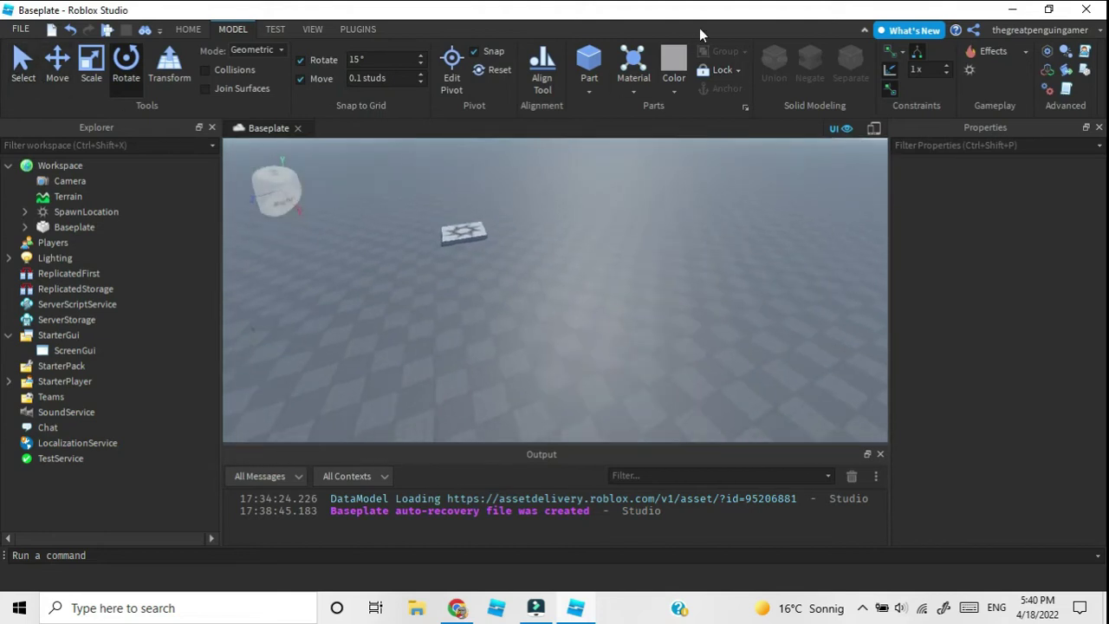
# Step: Insert two block parts next to each other on the baseplate near the spawn location
pyautogui.press('s')
pyautogui.press('a')
pyautogui.press('w')
pyautogui.press('w')
pyautogui.moveTo(547, 232); pyautogui.dragTo(535, 260, button='right')
pyautogui.press('d')
pyautogui.click(589, 59)
pyautogui.press('w')
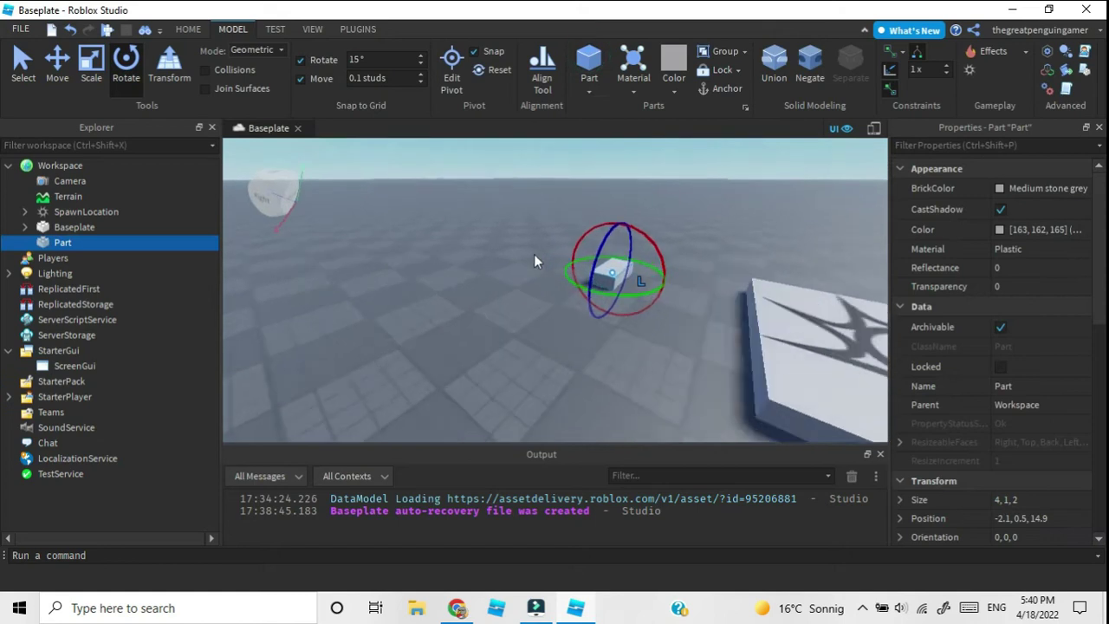
pyautogui.click(585, 72)
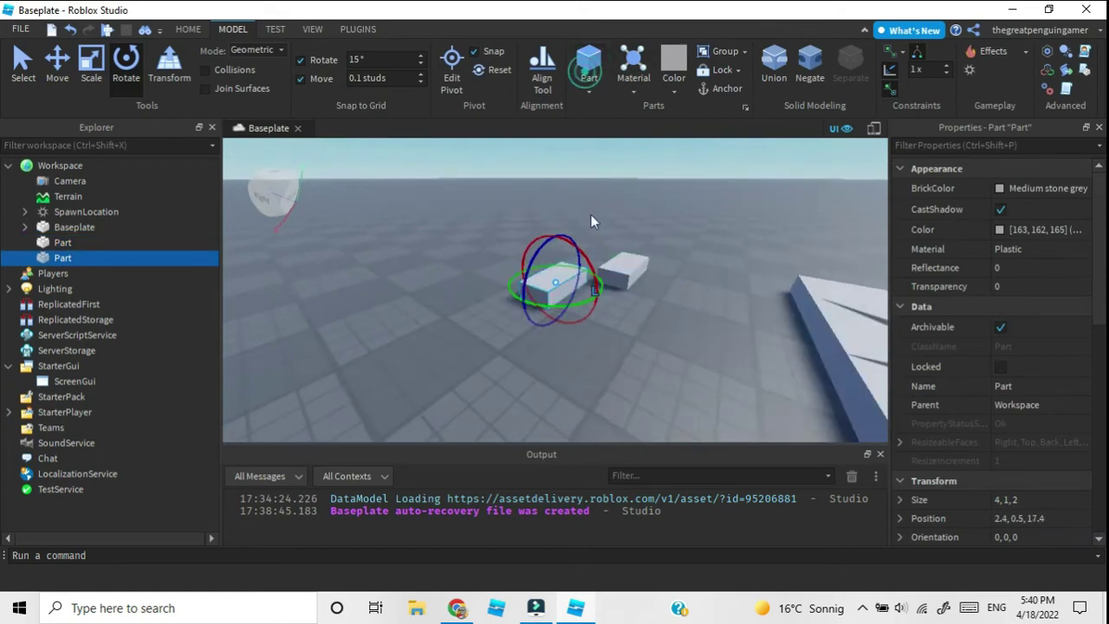
# Step: Select both block parts and group them into one model
pyautogui.keyDown('ctrl'); pyautogui.click(624, 270); pyautogui.keyUp('ctrl')
pyautogui.moveTo(551, 354); pyautogui.dragTo(550, 354, button='right')
pyautogui.press('d')
pyautogui.click(718, 54)
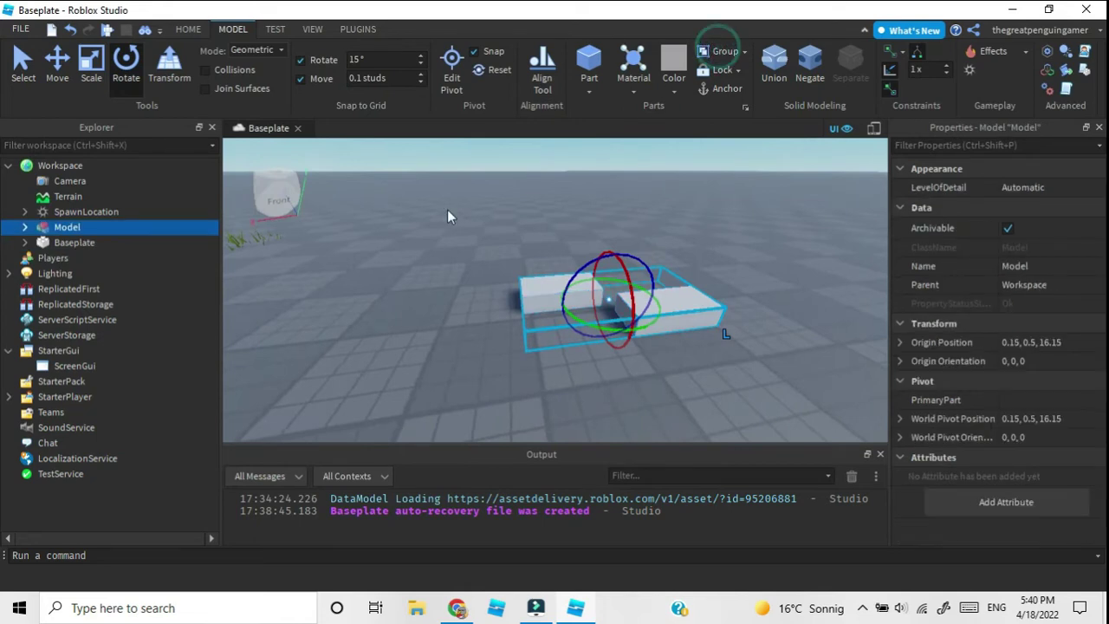
# Step: Delete the grouped model containing the two block parts
pyautogui.press('Delete')
pyautogui.moveTo(674, 166); pyautogui.dragTo(629, 193, button='right')
pyautogui.press('s')
pyautogui.press('a')
pyautogui.press('w')
pyautogui.press('w')
pyautogui.press('s')
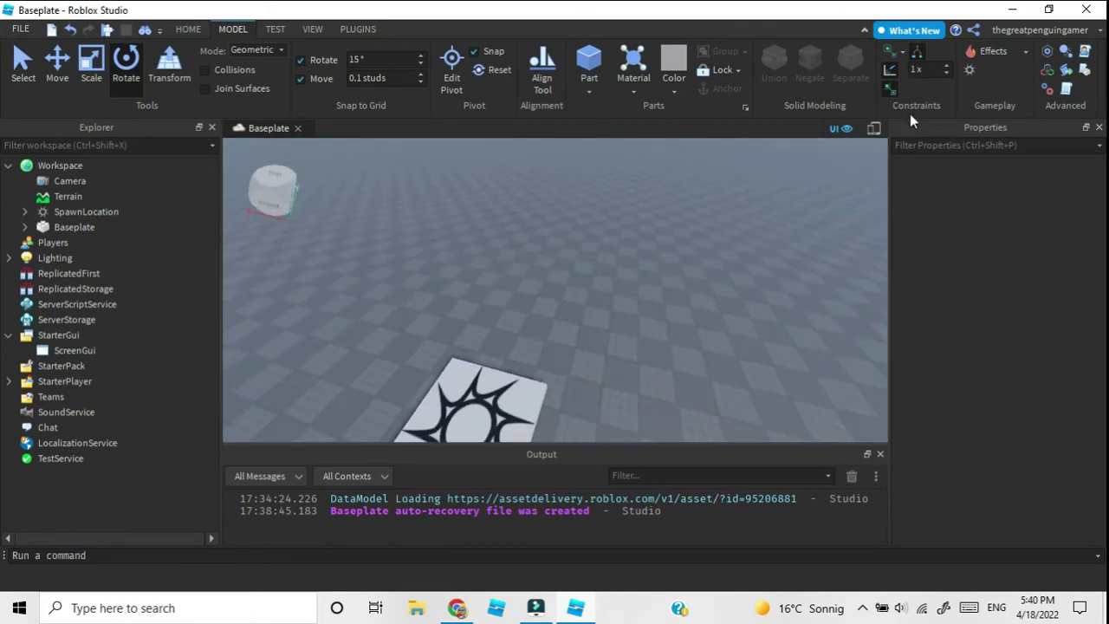
# Step: Examine the list of available constraint types, such as Hinge, Rope, Spring and Weld, and close it
pyautogui.scroll(1, 912, 94)
pyautogui.scroll(-2, 912, 95)
pyautogui.scroll(1, 912, 95)
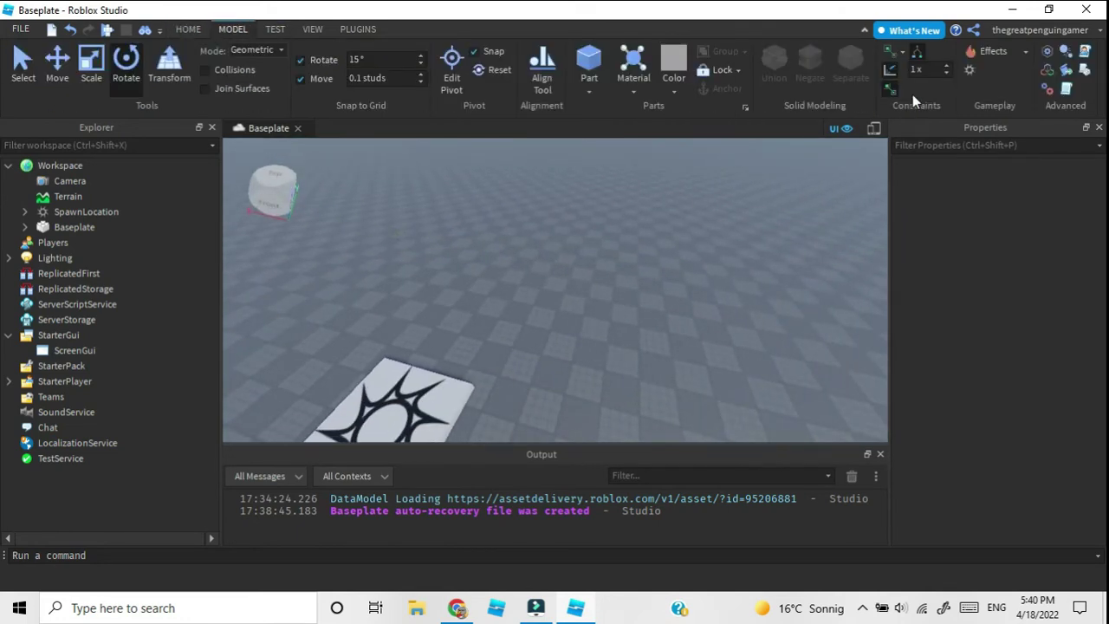
pyautogui.moveTo(567, 279); pyautogui.dragTo(603, 285, button='right')
pyautogui.press('w')
pyautogui.press('w')
pyautogui.press('s')
pyautogui.press('w')
pyautogui.click(901, 52)
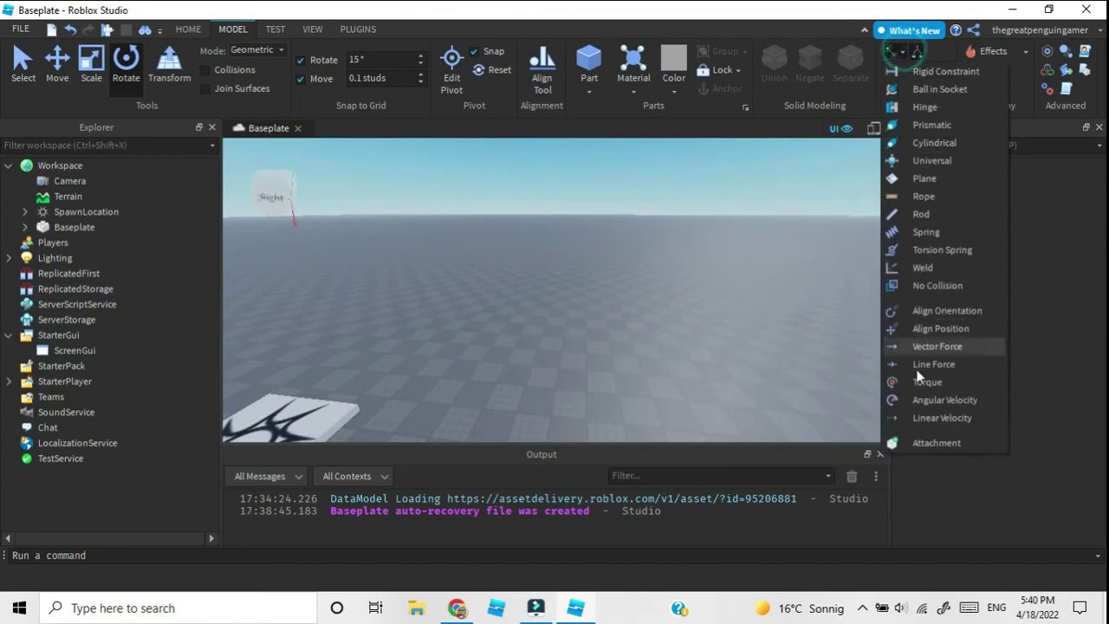
pyautogui.moveTo(716, 274); pyautogui.dragTo(717, 273, button='right')
# Step: Add a Fire effect to the spawn location, and view it up close
pyautogui.press('s')
pyautogui.press('d')
pyautogui.press('w')
pyautogui.moveTo(850, 146); pyautogui.dragTo(840, 156, button='right')
pyautogui.press('s')
pyautogui.click(587, 270)
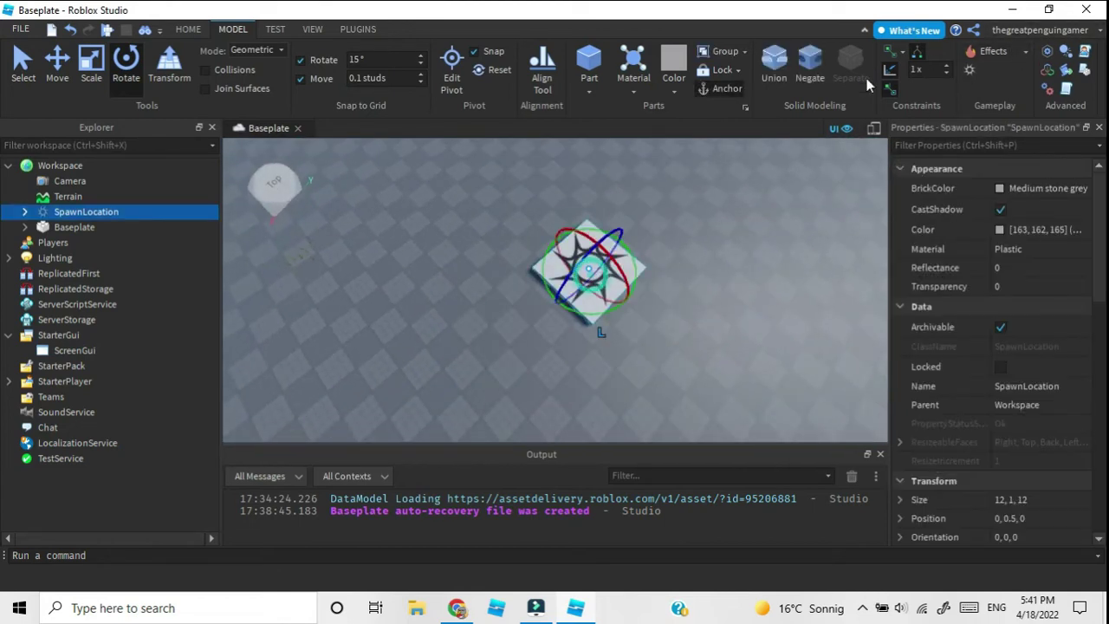
pyautogui.click(981, 55)
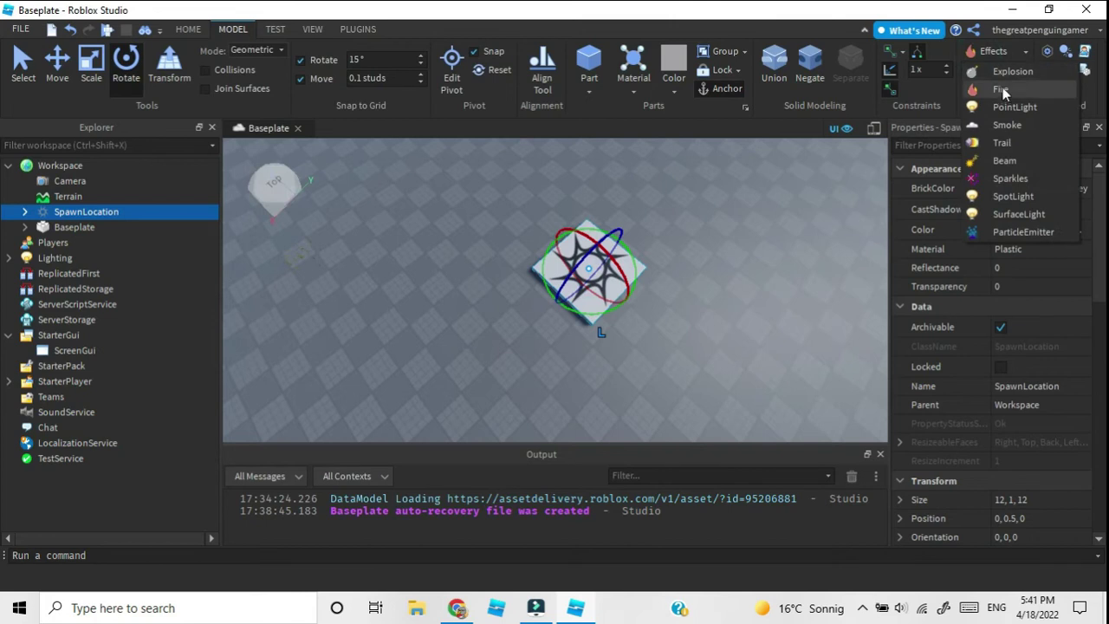
pyautogui.click(1005, 88)
pyautogui.press('w')
pyautogui.moveTo(747, 247); pyautogui.dragTo(755, 258, button='right')
pyautogui.press('w')
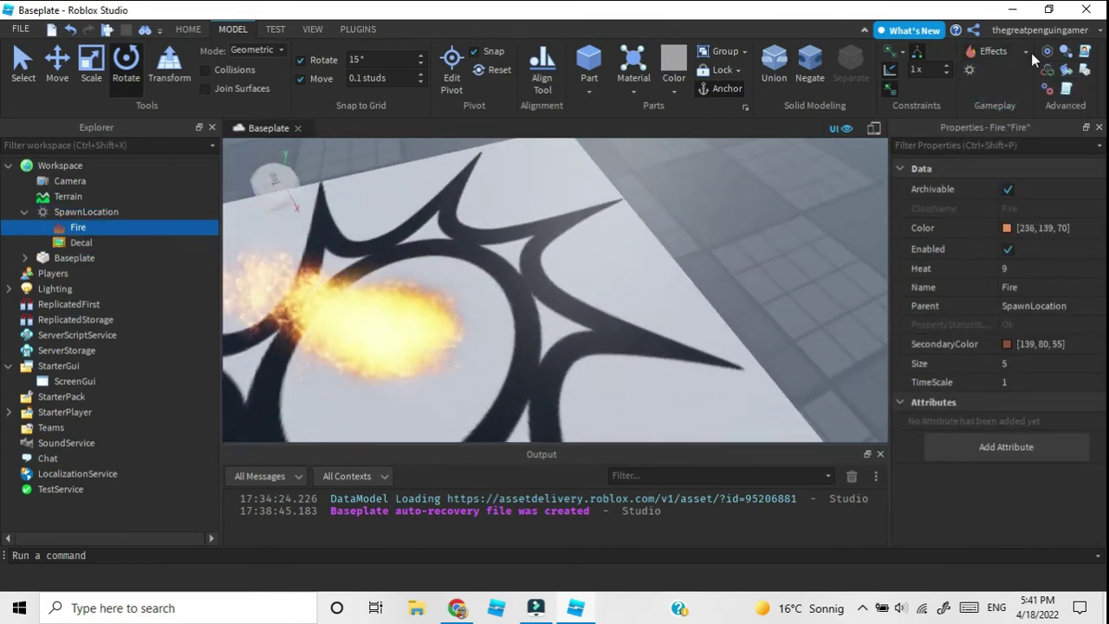
pyautogui.click(1025, 54)
pyautogui.click(684, 240)
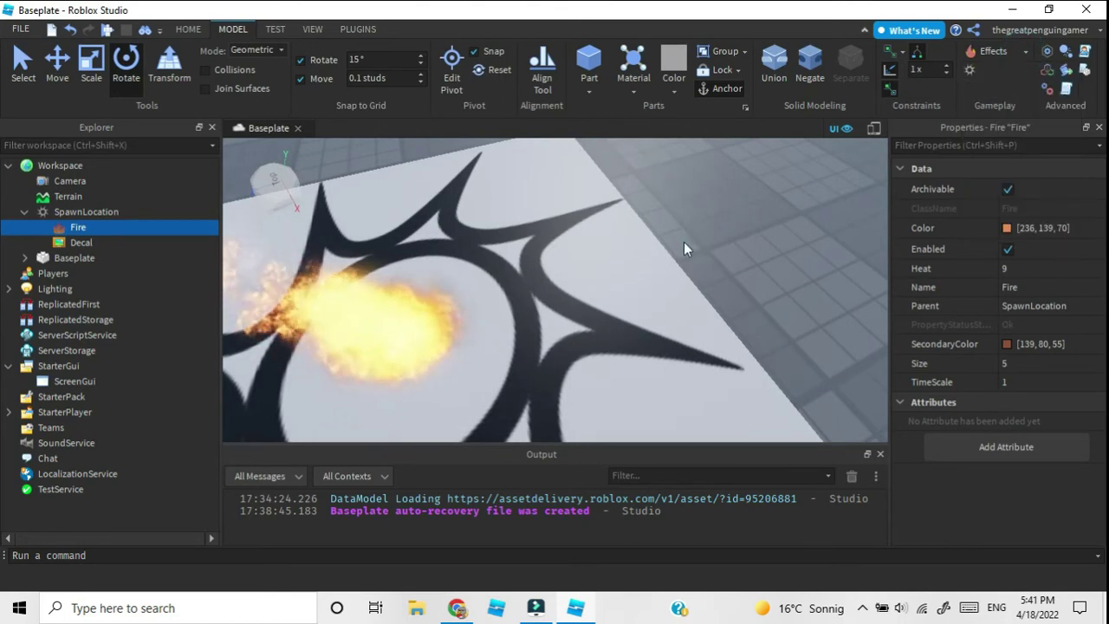
pyautogui.click(963, 72)
pyautogui.moveTo(703, 205); pyautogui.dragTo(703, 206, button='right')
pyautogui.press('Delete')
pyautogui.scroll(-5, 223, 280)
# Step: Delete the Fire effect from the spawn location
pyautogui.click(76, 231)
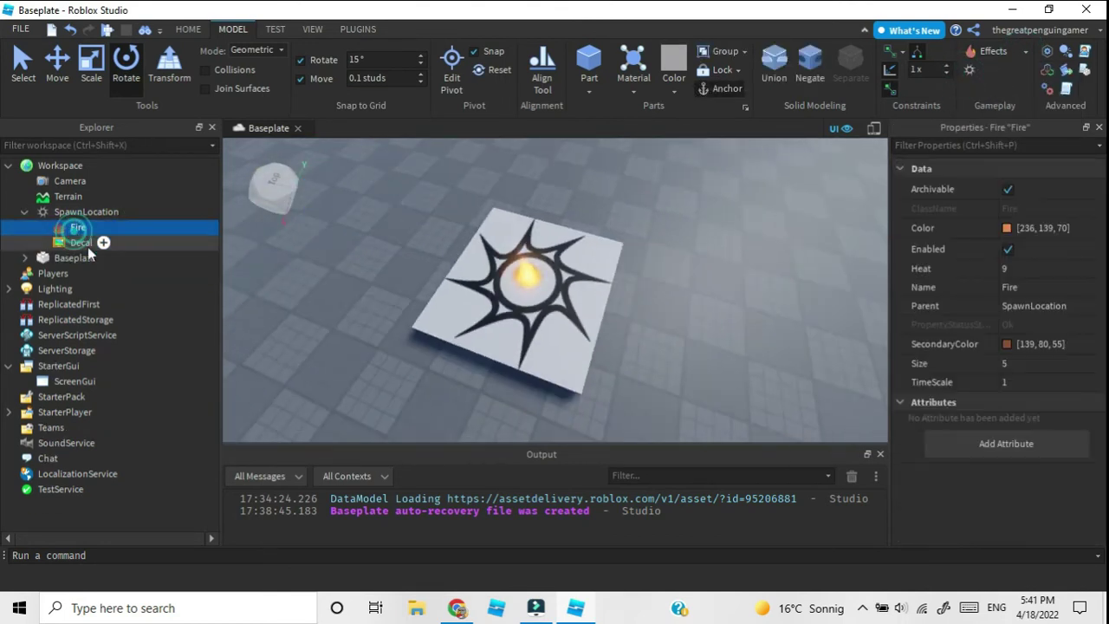
pyautogui.press('Delete')
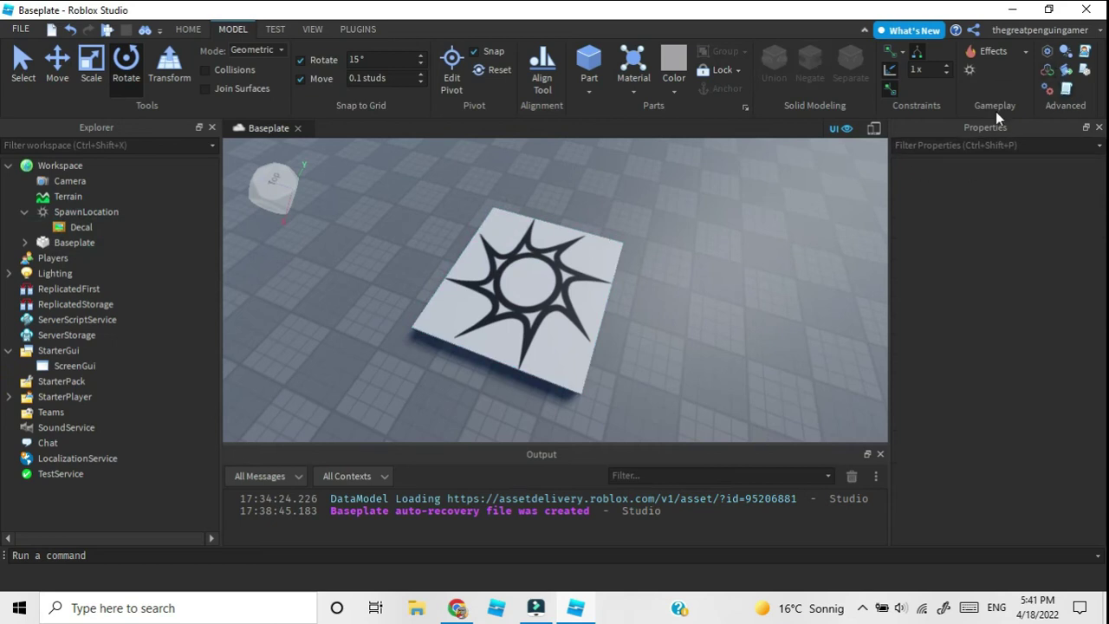
# Step: Switch to the testing tools, and examine the player count options for the local server test
pyautogui.moveTo(778, 230); pyautogui.dragTo(777, 230, button='right')
pyautogui.press('s')
pyautogui.press('w')
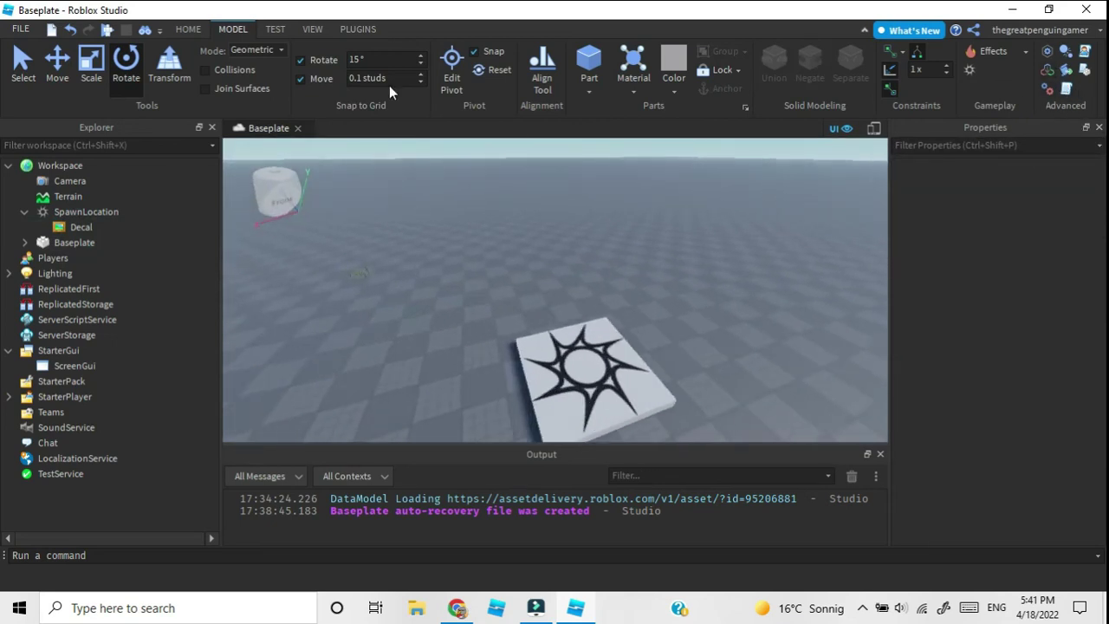
pyautogui.press('d')
pyautogui.click(270, 32)
pyautogui.moveTo(450, 204); pyautogui.dragTo(451, 204, button='right')
pyautogui.press('s')
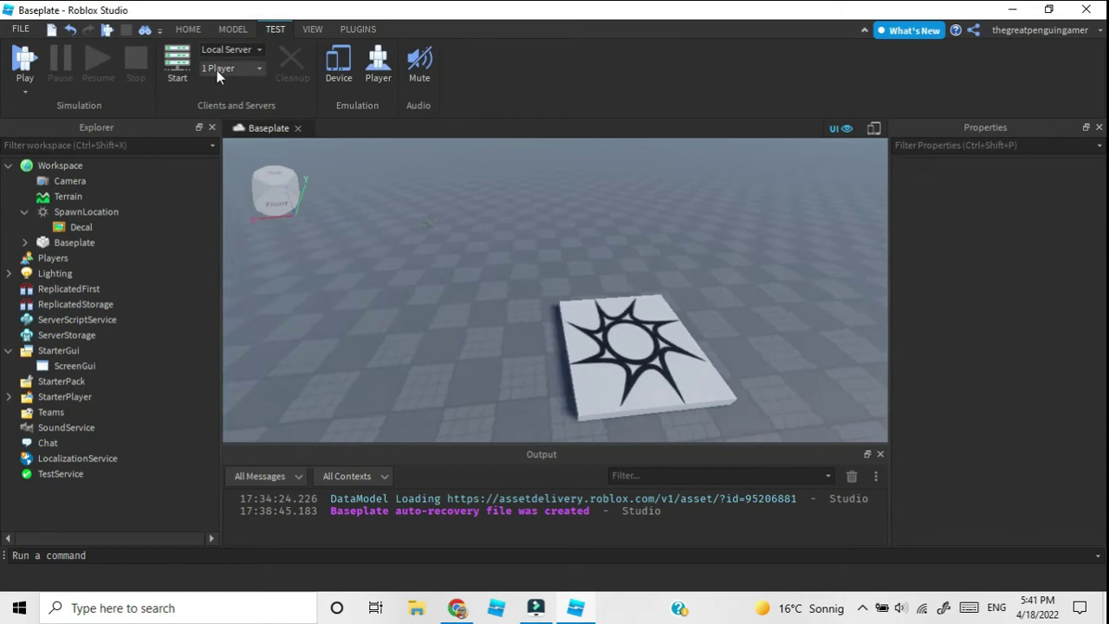
pyautogui.press('d')
pyautogui.click(223, 65)
pyautogui.click(224, 65)
# Step: Turn on device emulation for the game view, and select the spawn location in the object tree
pyautogui.moveTo(394, 197); pyautogui.dragTo(393, 197, button='right')
pyautogui.press('w')
pyautogui.press('w')
pyautogui.moveTo(567, 260); pyautogui.dragTo(567, 261, button='right')
pyautogui.press('s')
pyautogui.press('w')
pyautogui.press('s')
pyautogui.press('d')
pyautogui.click(339, 69)
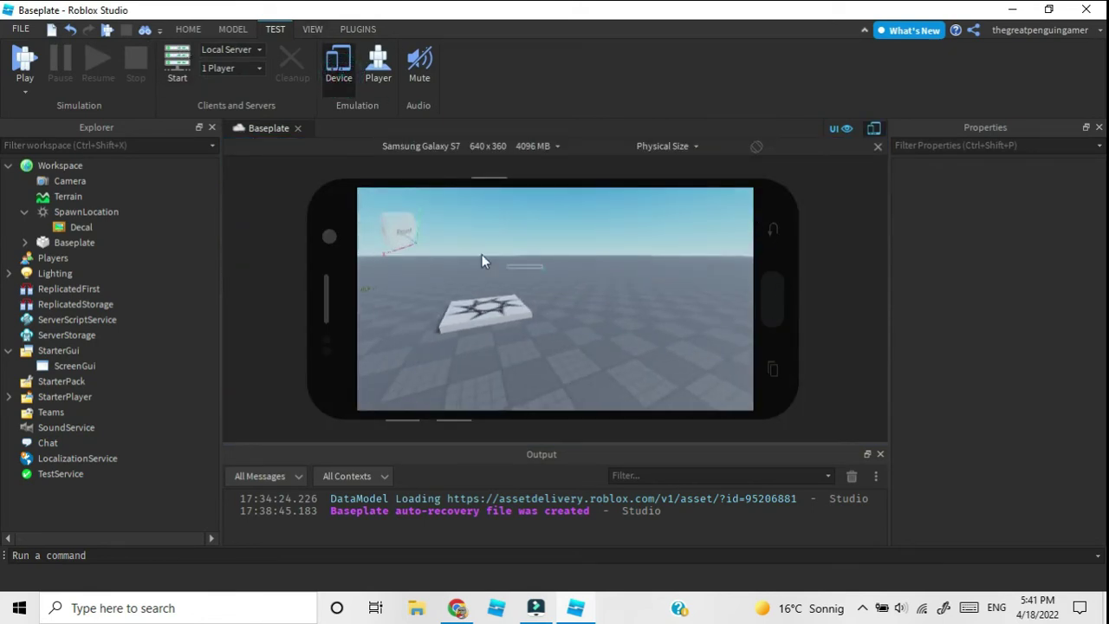
pyautogui.click(50, 212)
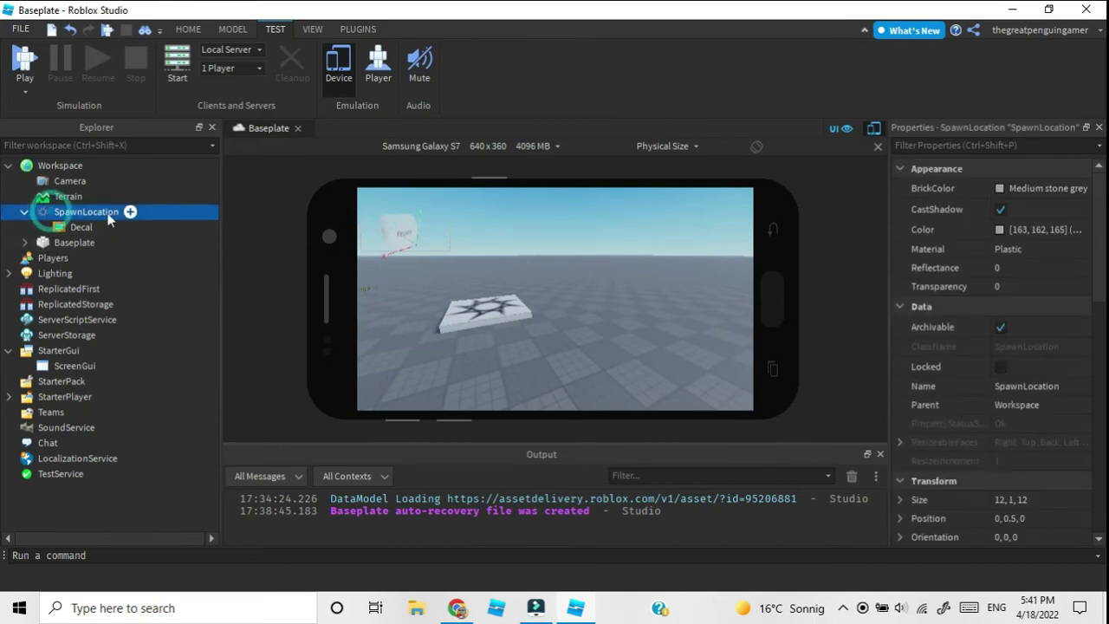
# Step: Deselect the spawn location, and turn off device emulation for the game view
pyautogui.click(613, 265)
pyautogui.moveTo(591, 219); pyautogui.dragTo(561, 139, button='right')
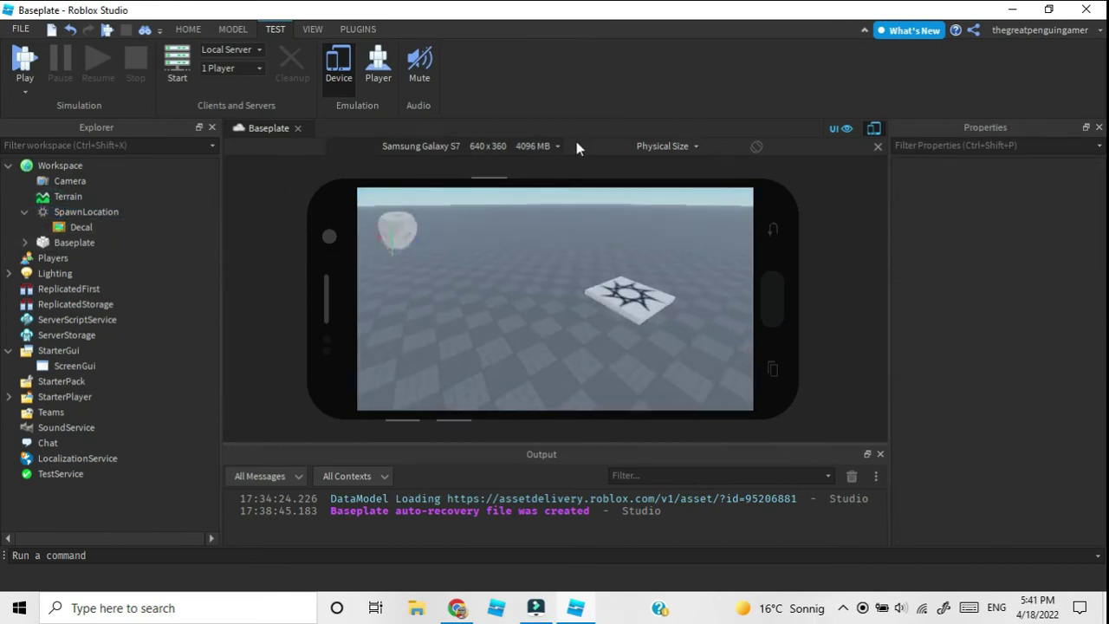
pyautogui.click(337, 69)
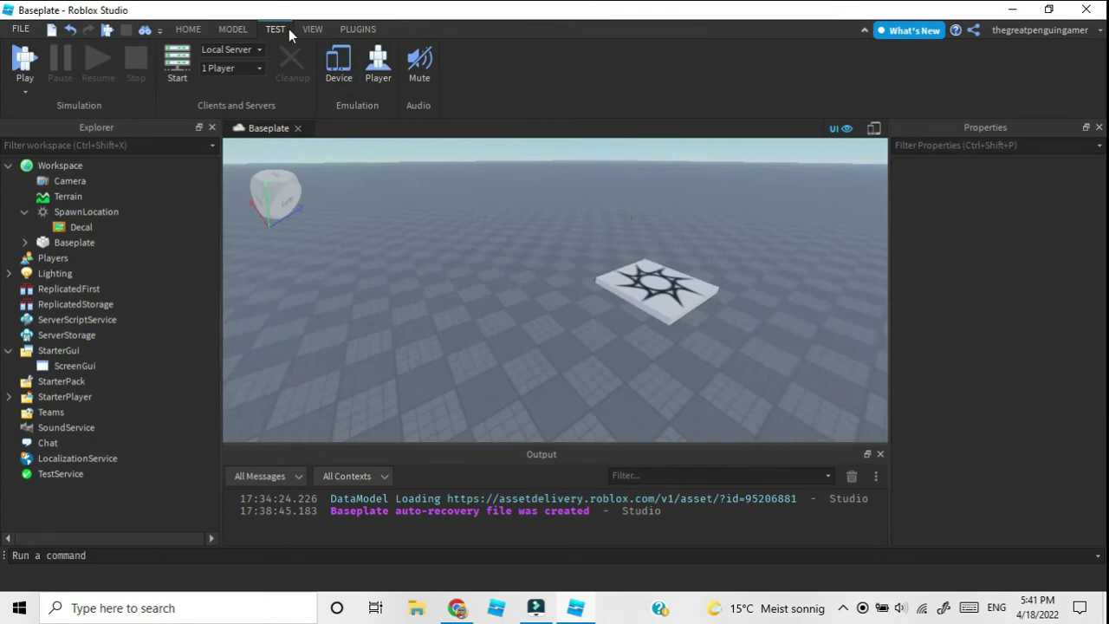
# Step: Switch to the view tools, and hide the Explorer, Properties, Output and Command Bar panels
pyautogui.click(312, 29)
pyautogui.press('w')
pyautogui.moveTo(529, 241); pyautogui.dragTo(443, 206, button='right')
pyautogui.press('d')
pyautogui.press('s')
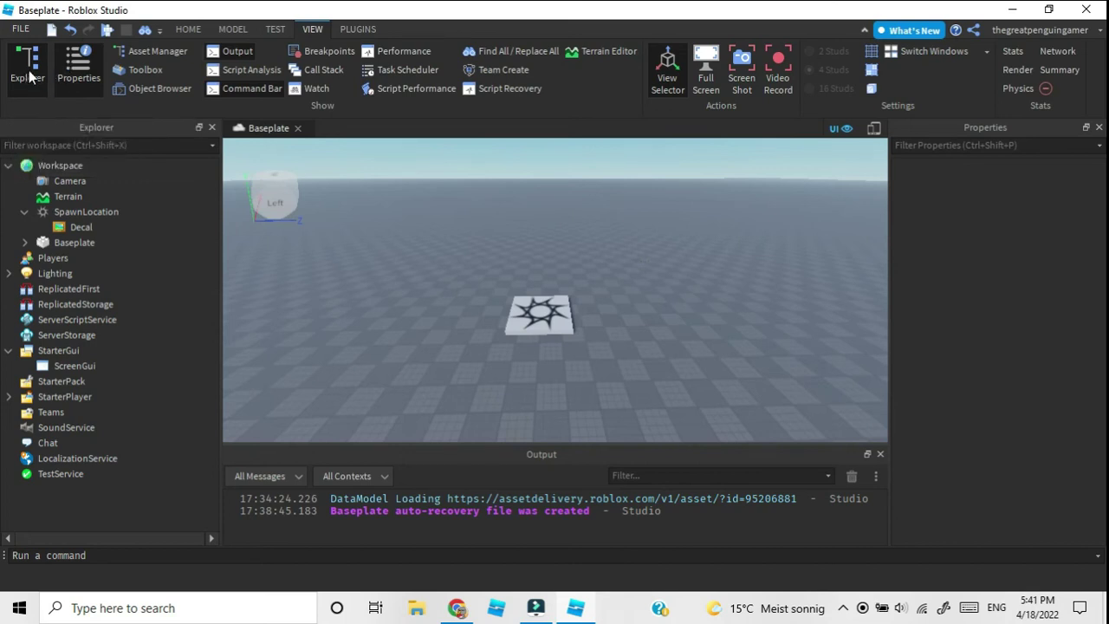
pyautogui.click(29, 69)
pyautogui.click(76, 67)
pyautogui.click(234, 58)
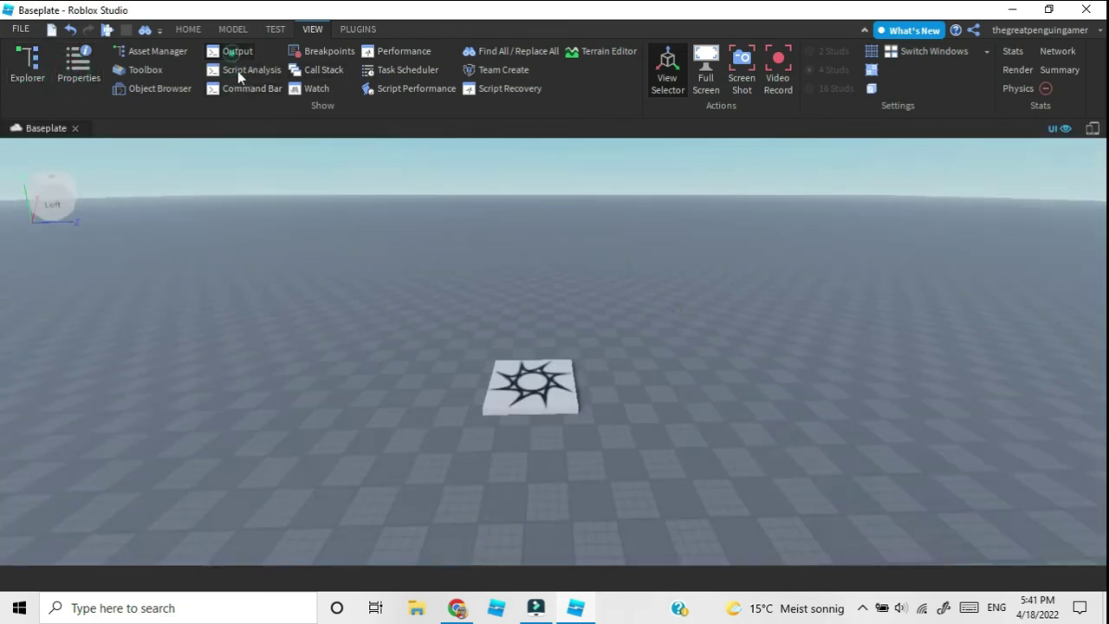
# Step: Show the Output, Command Bar, Explorer and Properties panels again
pyautogui.click(227, 51)
pyautogui.click(242, 88)
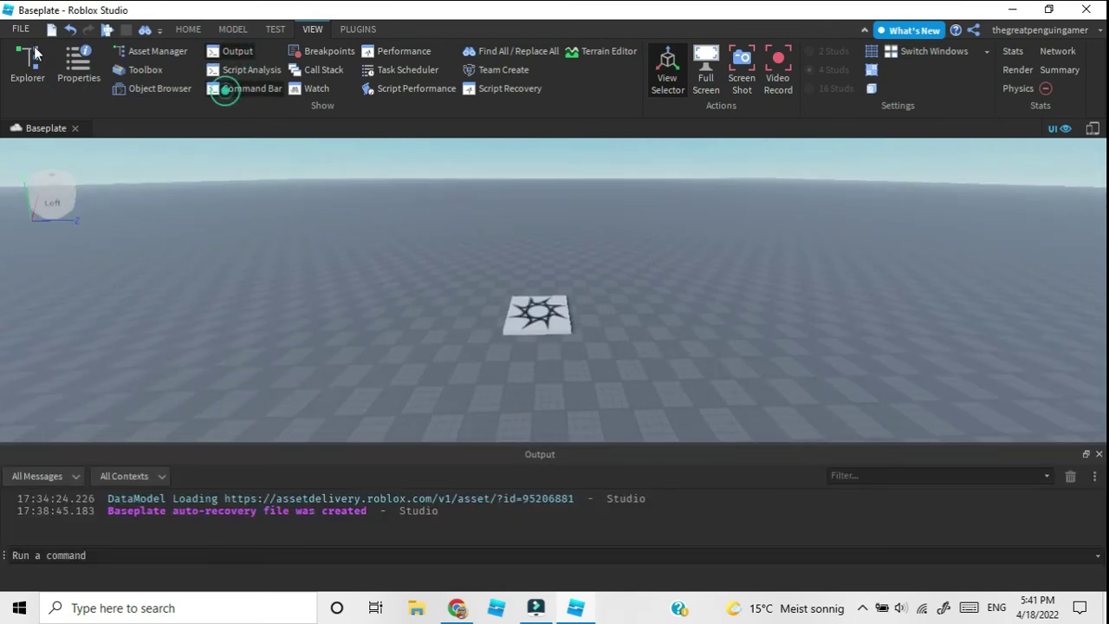
pyautogui.click(28, 67)
pyautogui.click(78, 67)
# Step: Open the Terrain Editor briefly, and close it again
pyautogui.click(570, 46)
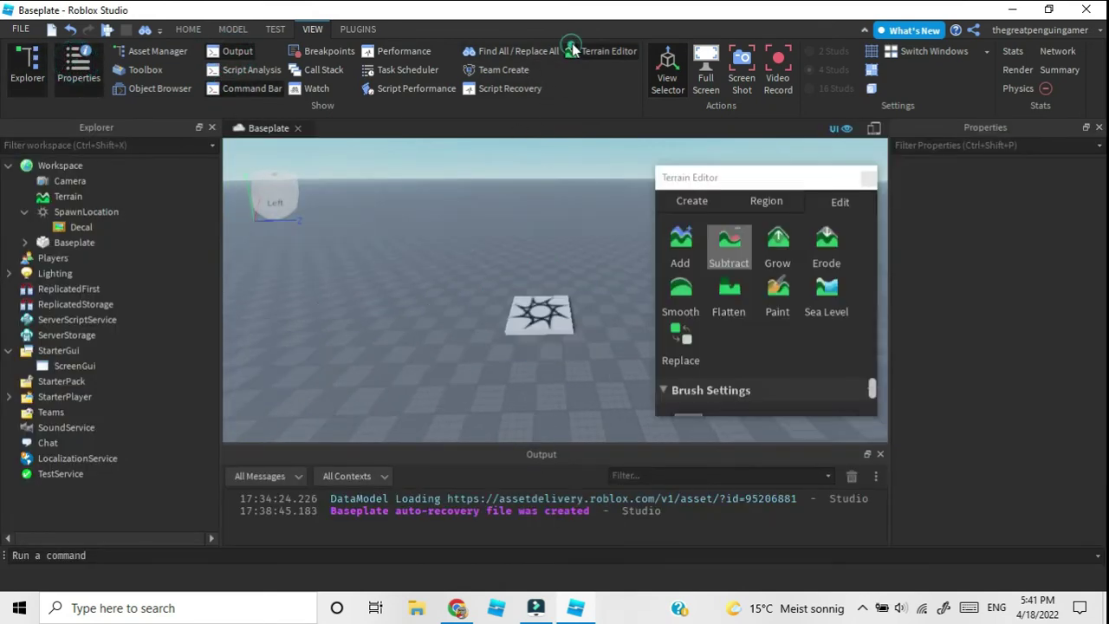
pyautogui.click(604, 52)
pyautogui.moveTo(656, 218); pyautogui.dragTo(655, 218, button='right')
pyautogui.press('w')
pyautogui.press('w')
pyautogui.press('s')
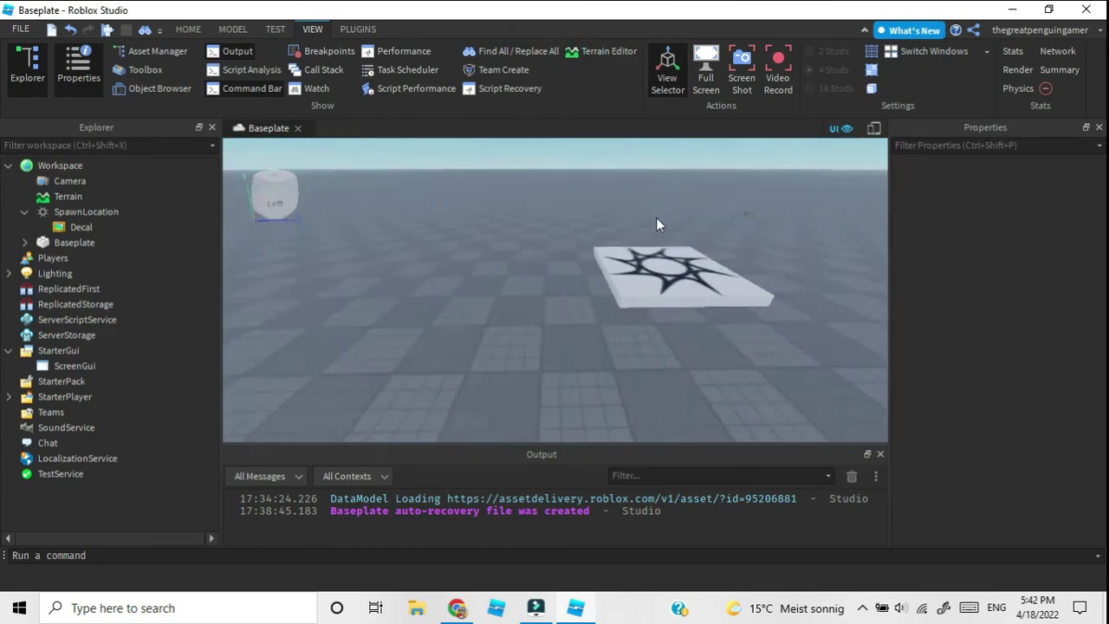
pyautogui.press('w')
pyautogui.moveTo(618, 276); pyautogui.dragTo(618, 277, button='right')
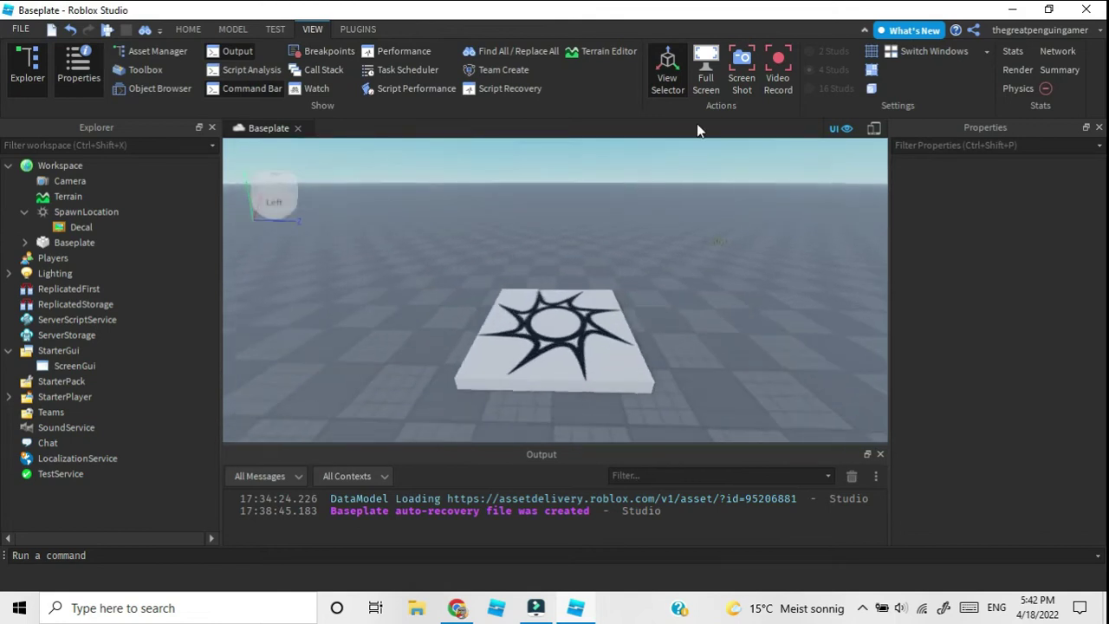
pyautogui.press('s')
pyautogui.moveTo(693, 199); pyautogui.dragTo(693, 199, button='right')
pyautogui.press('w')
pyautogui.press('a')
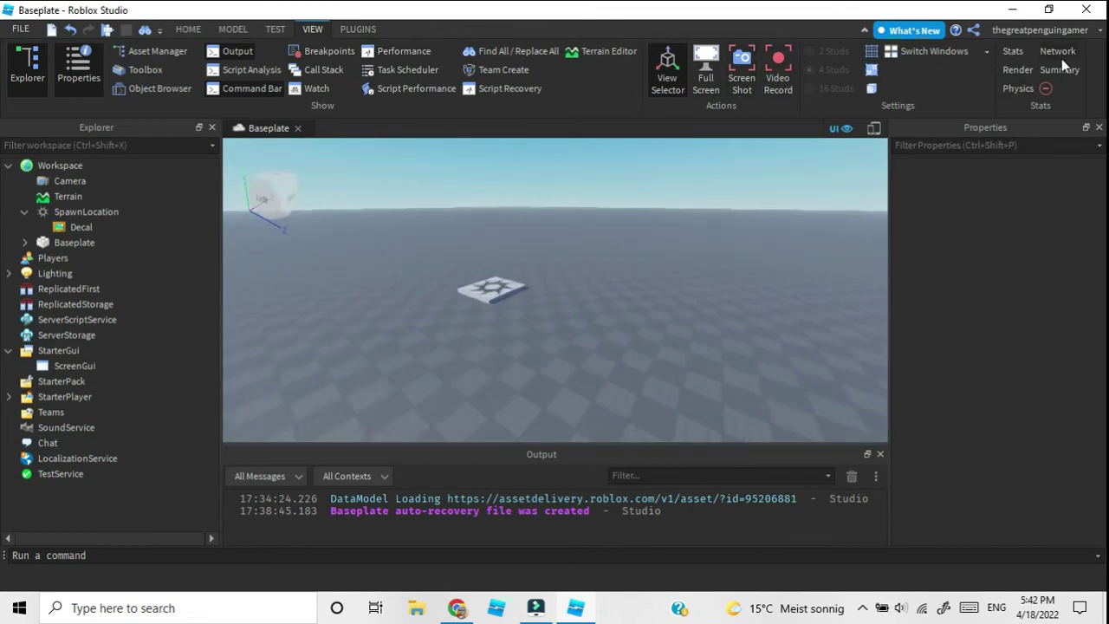
pyautogui.press('d')
pyautogui.press('s')
pyautogui.press('s')
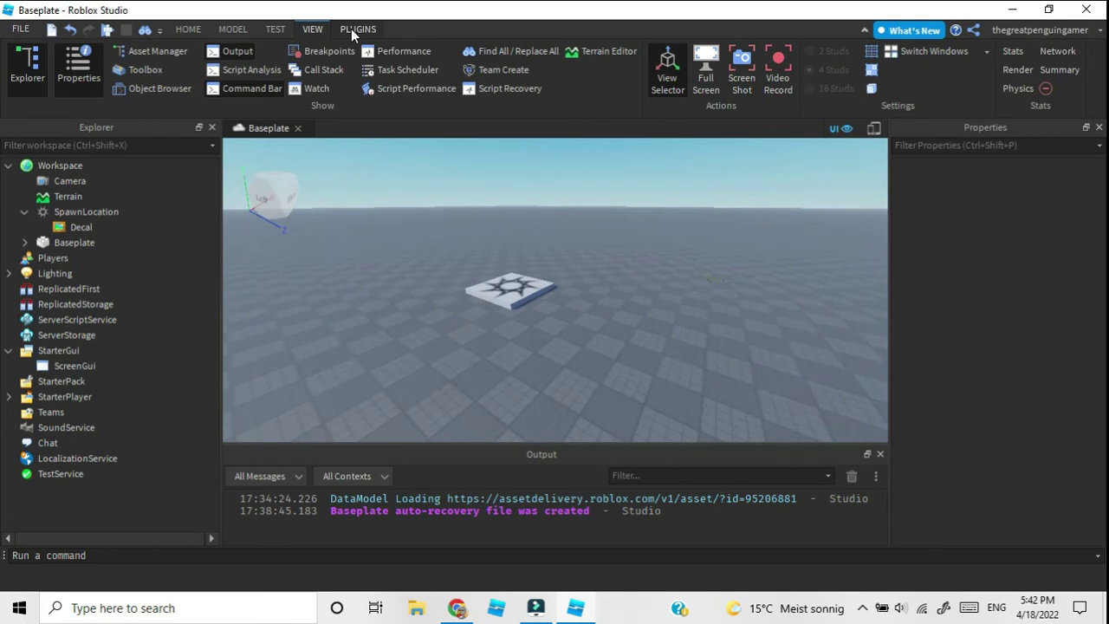
# Step: Switch to the plugin tools to look over the installed plugins, and view the spawn location up close from above
pyautogui.click(350, 29)
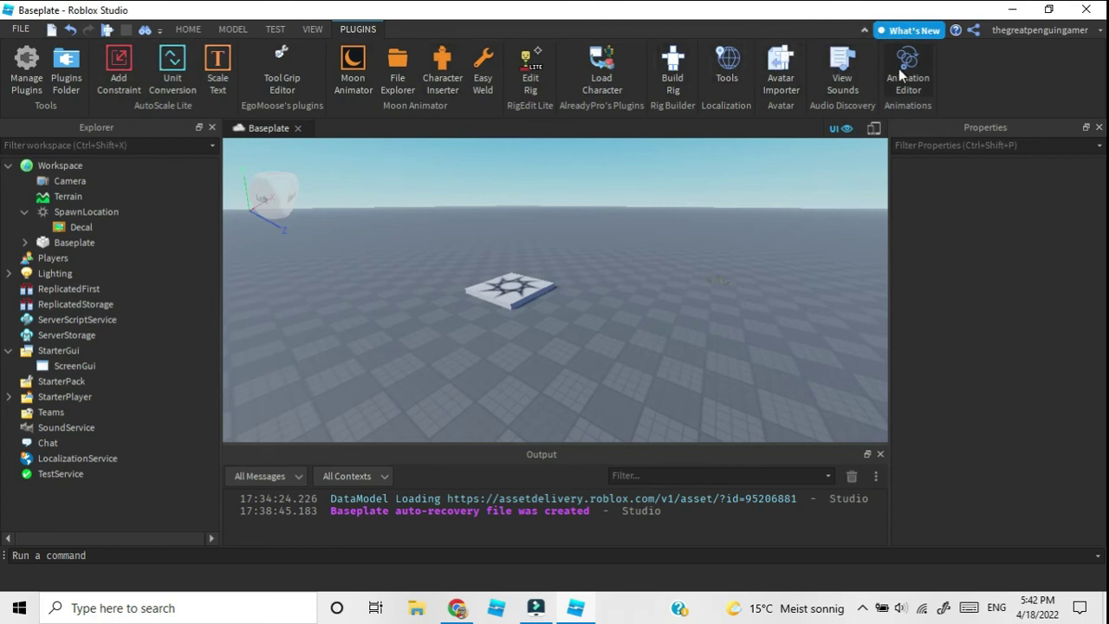
pyautogui.moveTo(639, 236); pyautogui.dragTo(639, 237, button='right')
pyautogui.press('w')
pyautogui.press('w')
pyautogui.press('s')
pyautogui.press('w')
pyautogui.press('s')
pyautogui.moveTo(611, 281); pyautogui.dragTo(610, 281, button='right')
pyautogui.press('w')
pyautogui.press('w')
pyautogui.press('s')
pyautogui.moveTo(666, 320); pyautogui.dragTo(670, 294, button='right')
pyautogui.press('s')
pyautogui.press('w')
pyautogui.press('w')
pyautogui.press('s')
pyautogui.press('w')
pyautogui.press('w')
pyautogui.press('s')
pyautogui.scroll(-8, 668, 285)
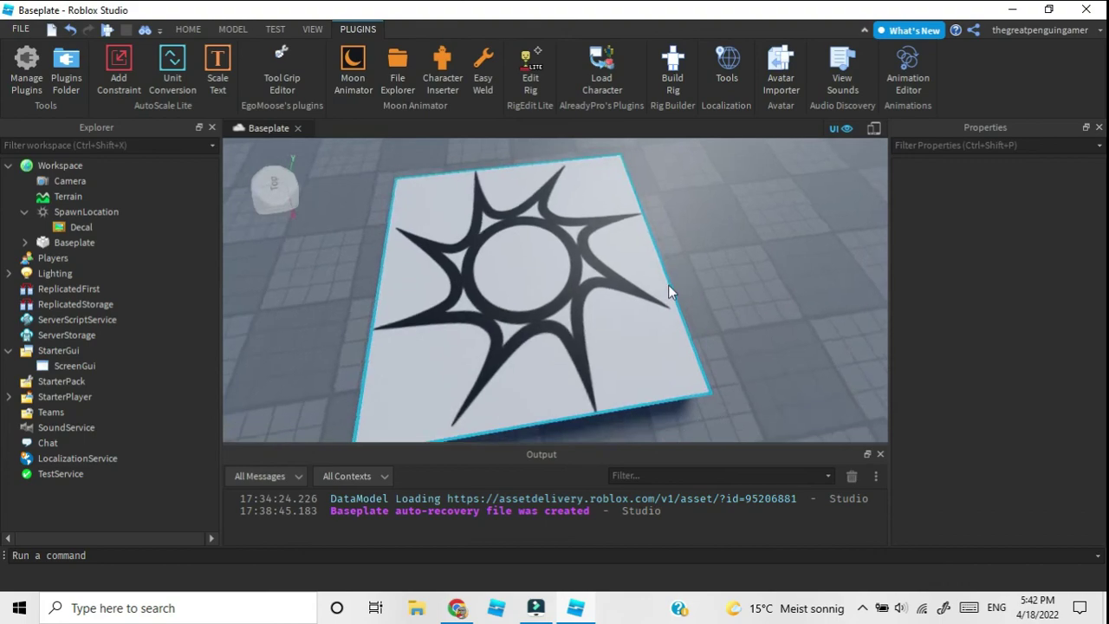